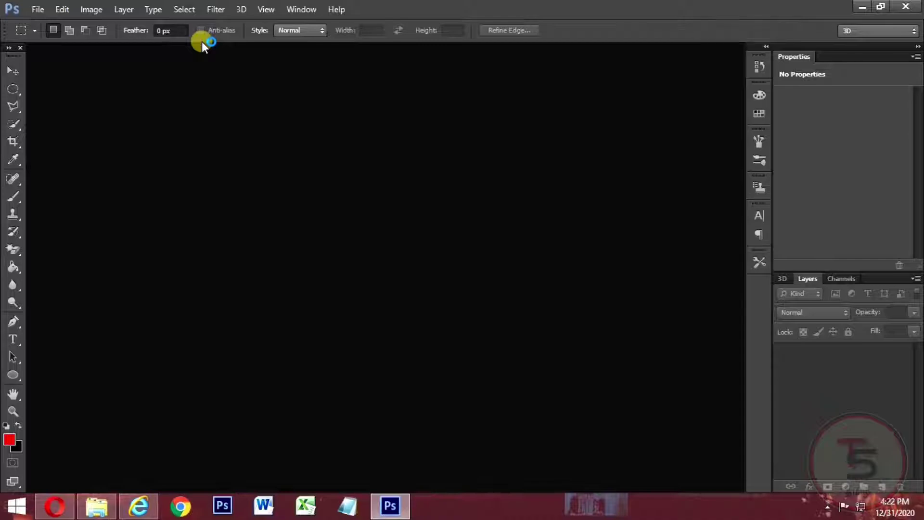
- Create a new 4000 × 4000 pixel blank white document
click(32, 10)
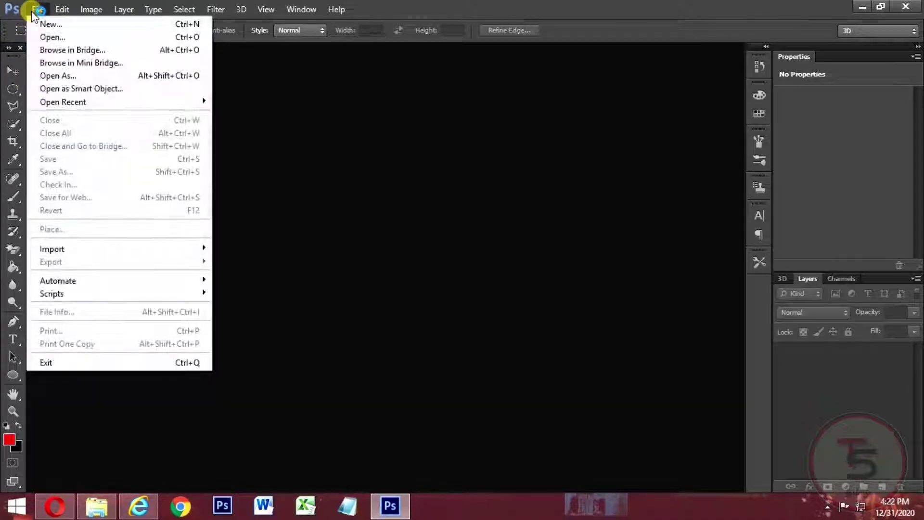
click(54, 24)
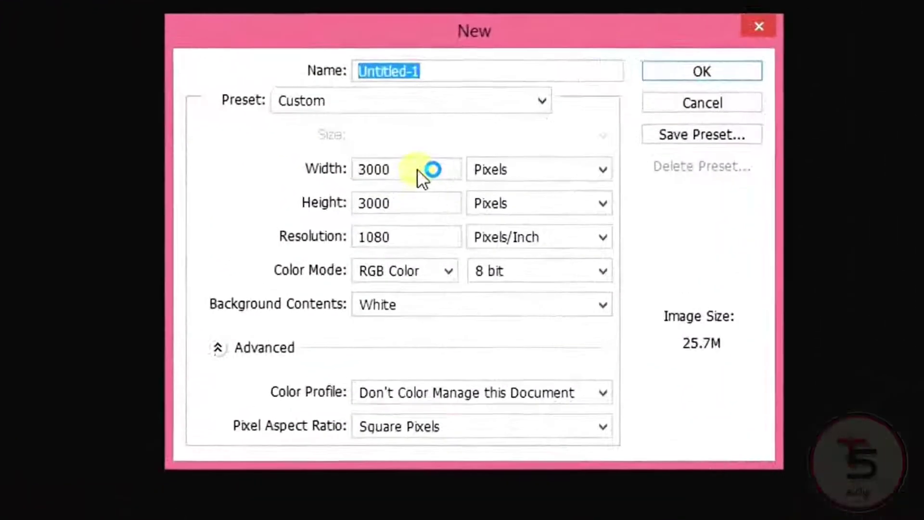
click(326, 169)
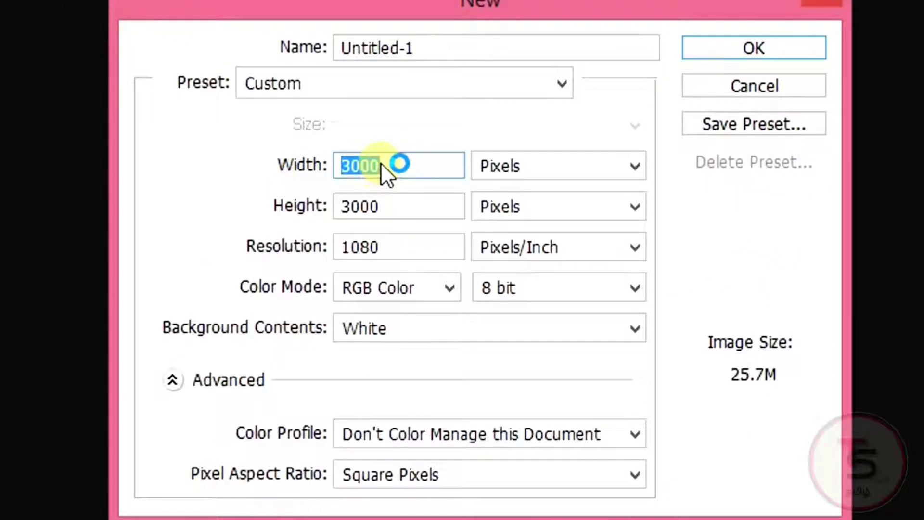
text(40)
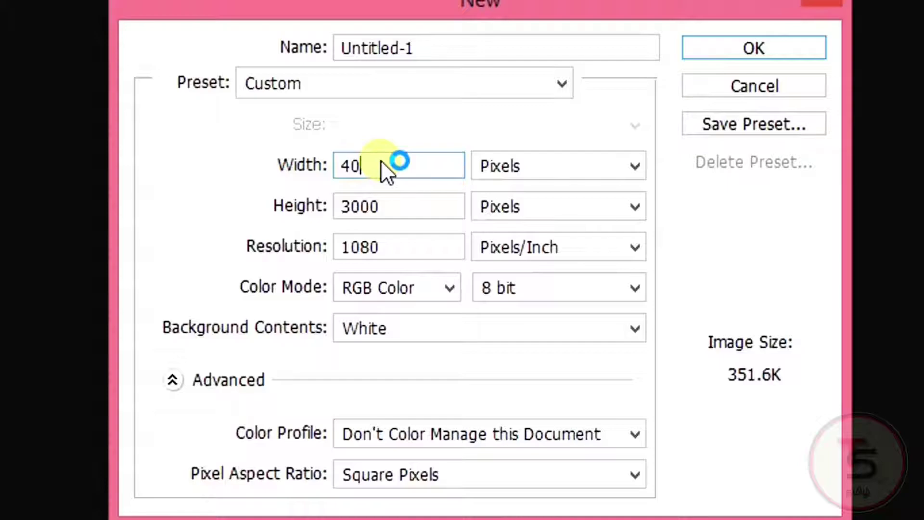
text(00)
drag(392, 204, 328, 204)
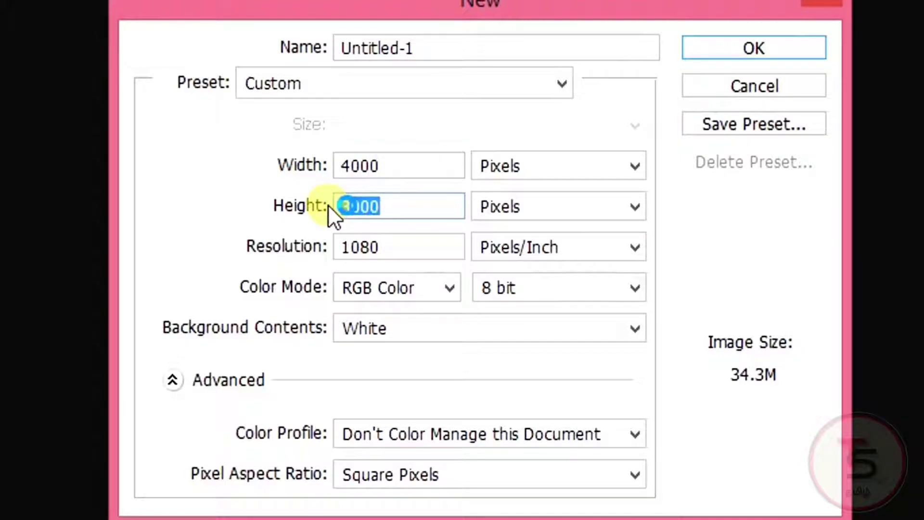
text(4000)
click(679, 395)
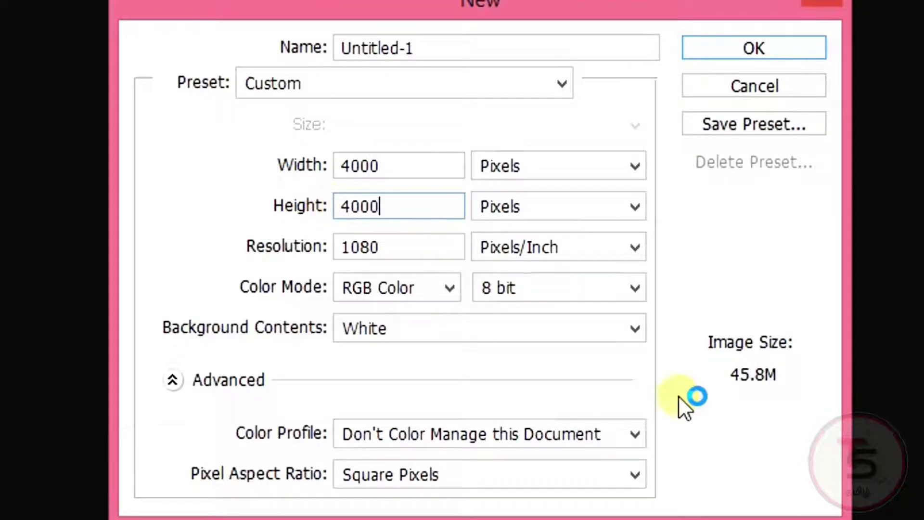
click(739, 378)
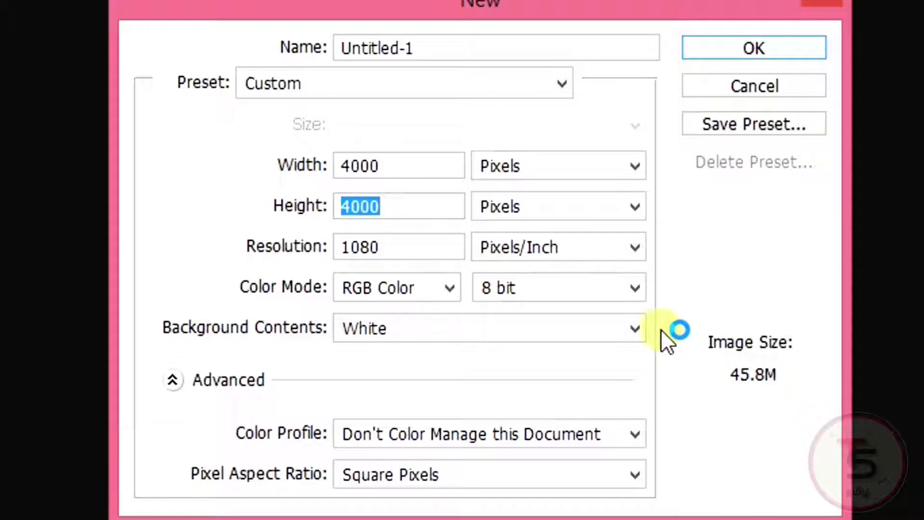
click(743, 48)
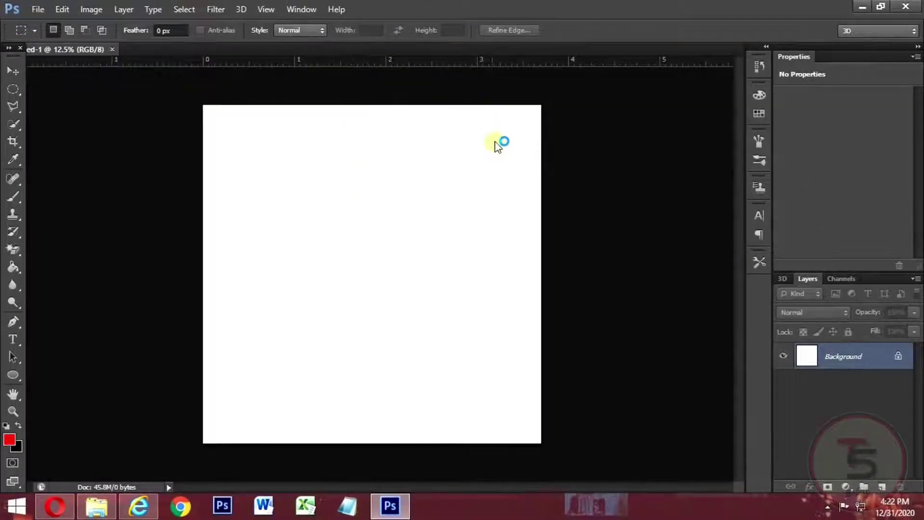
- Place the red play-button logo PNG and position it in the canvas's upper half
click(11, 71)
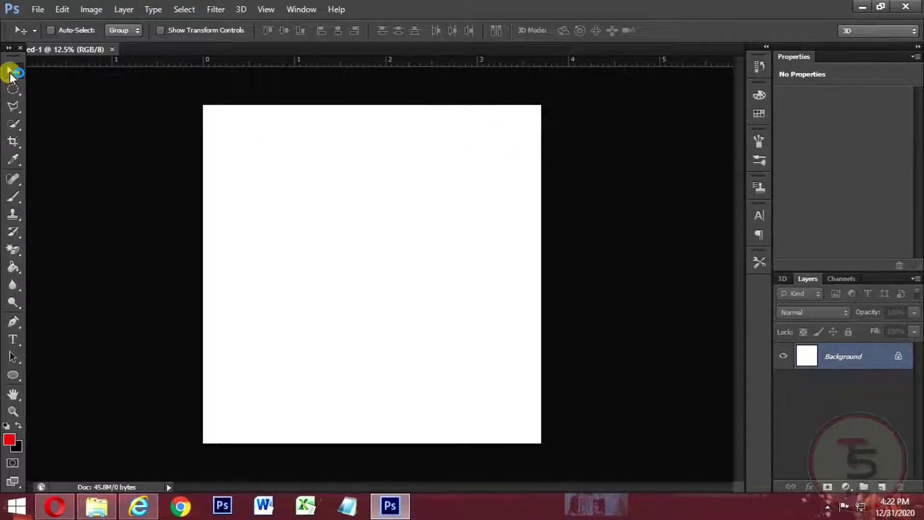
click(38, 10)
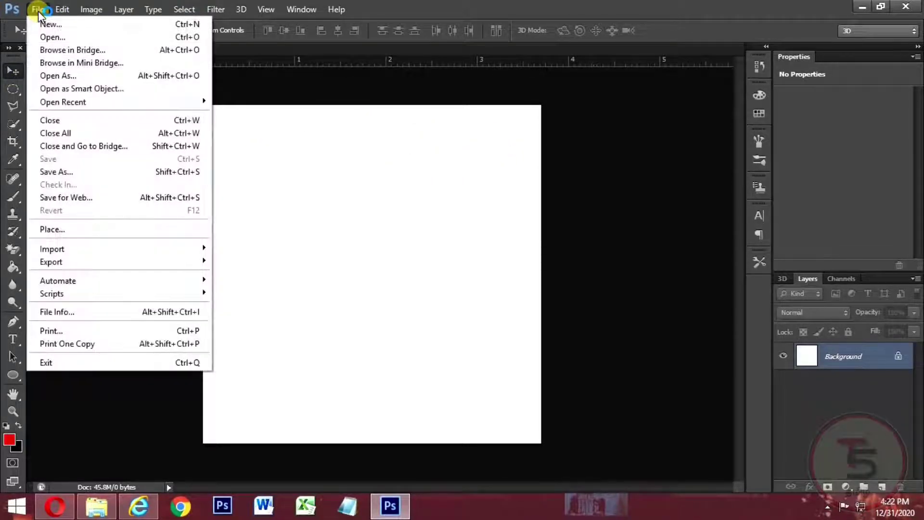
click(77, 229)
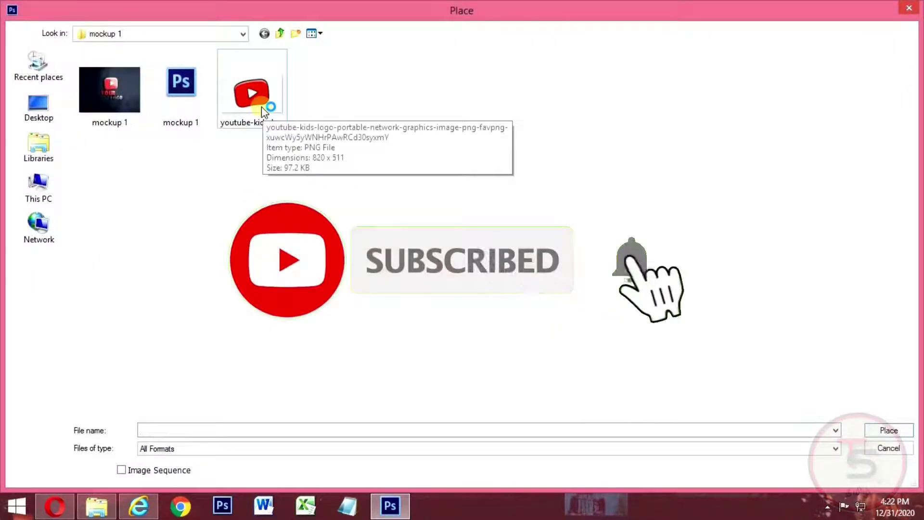
click(264, 112)
double_click(264, 112)
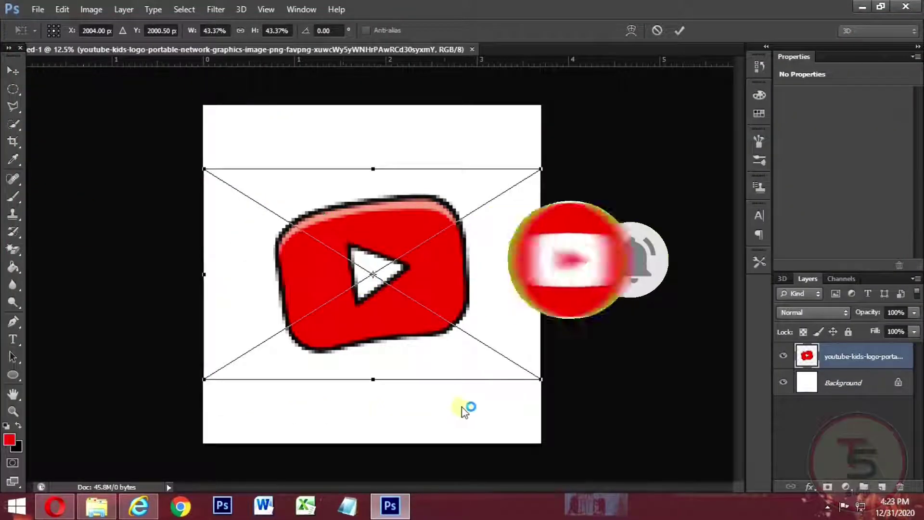
mouse_move(382, 281)
mouse_down()
mouse_move(375, 236)
mouse_move(383, 235)
mouse_up()
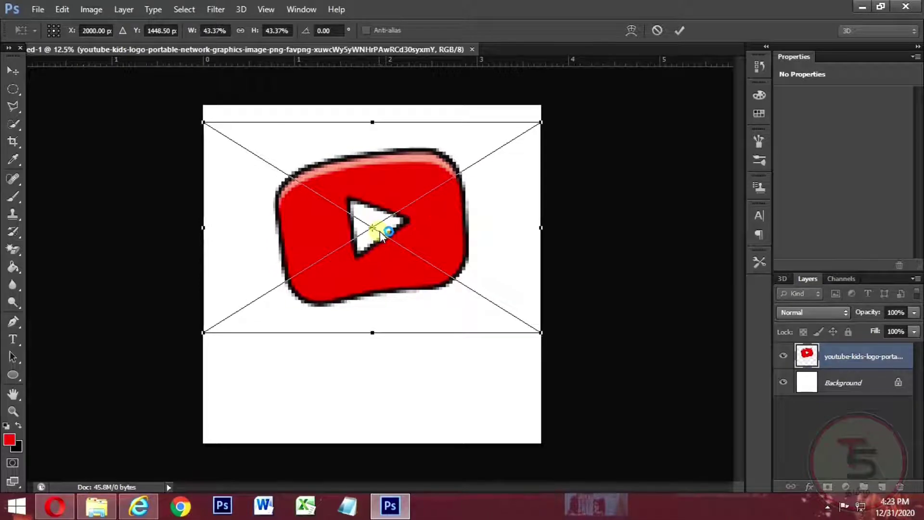
click(678, 34)
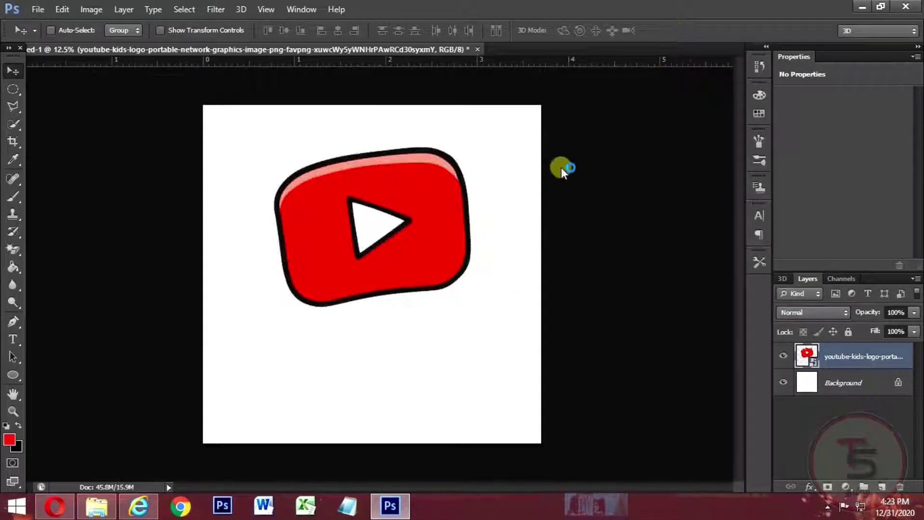
mouse_move(379, 252)
mouse_down()
mouse_move(403, 250)
mouse_move(397, 263)
mouse_move(423, 249)
mouse_up()
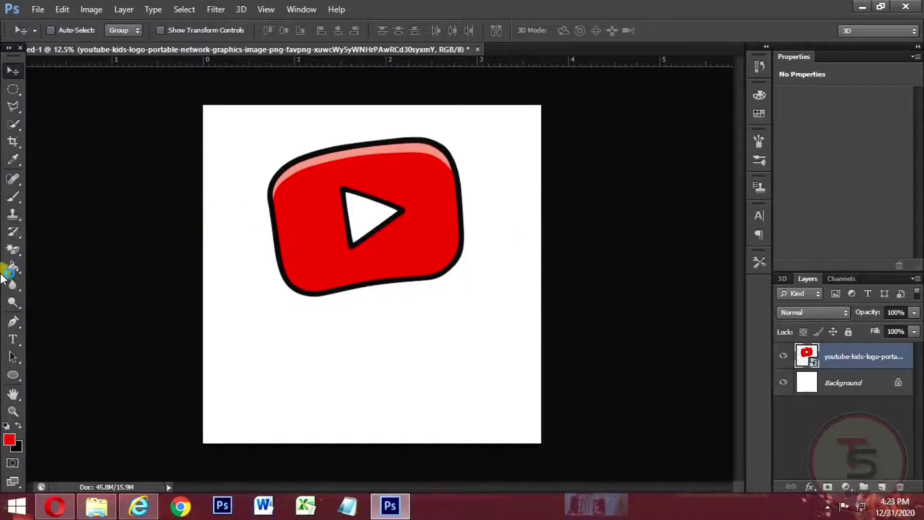
- Add 60 pt bright red 'YOUR' text beneath the logo and commit it
click(13, 339)
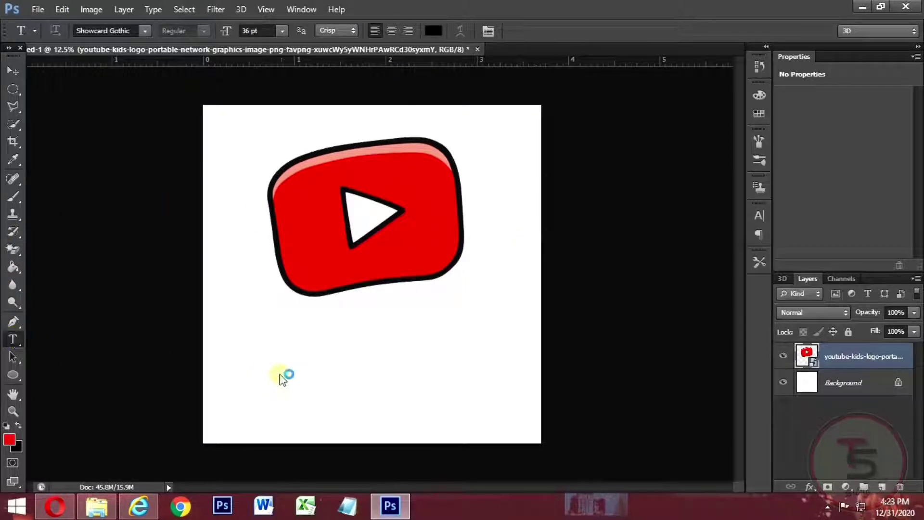
click(244, 371)
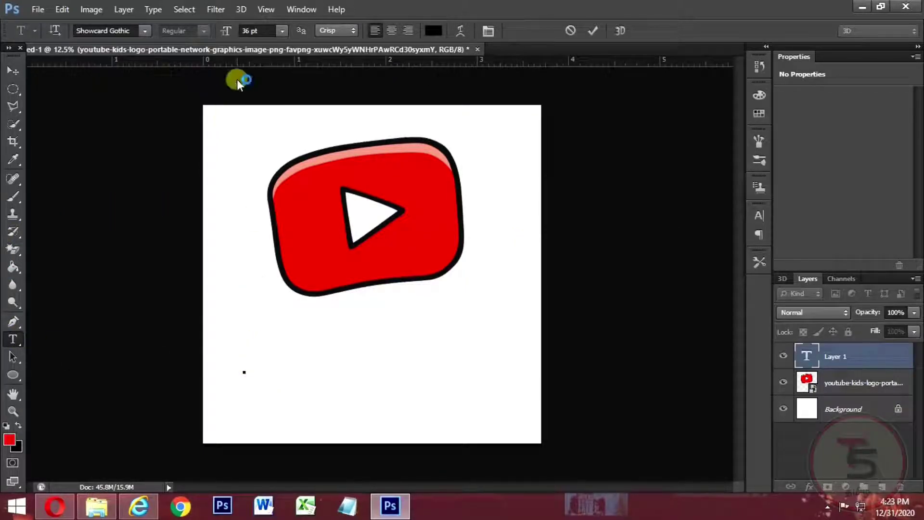
click(282, 30)
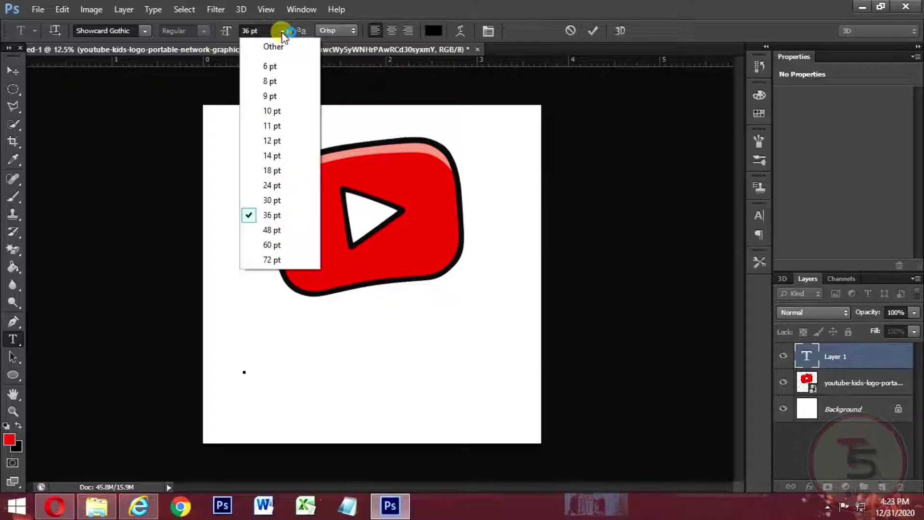
click(274, 245)
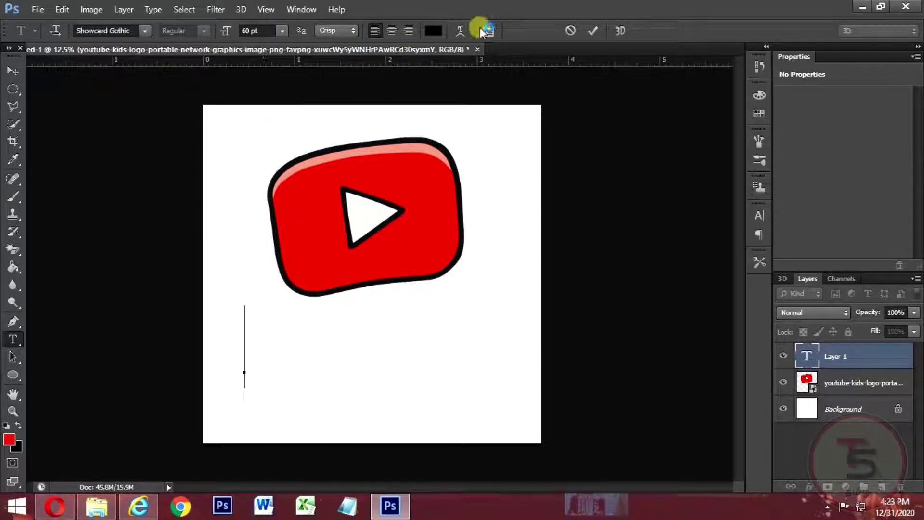
click(425, 30)
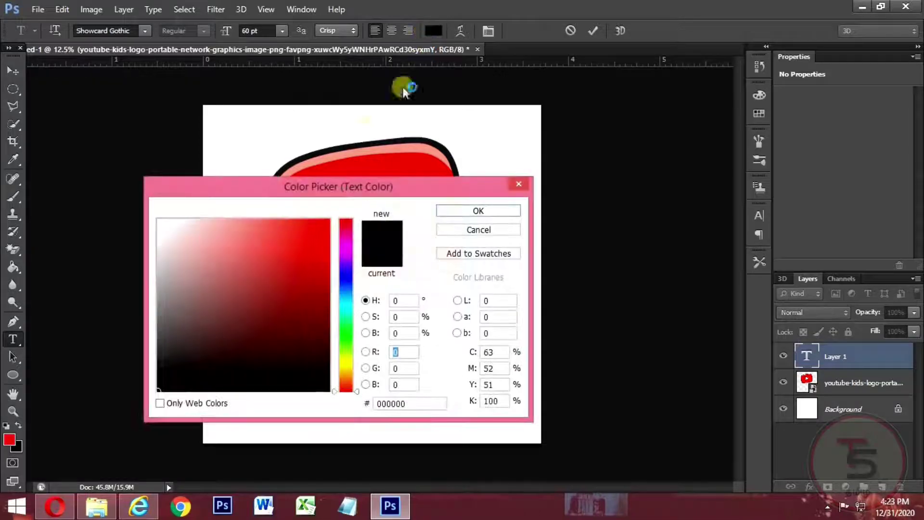
drag(292, 255, 347, 219)
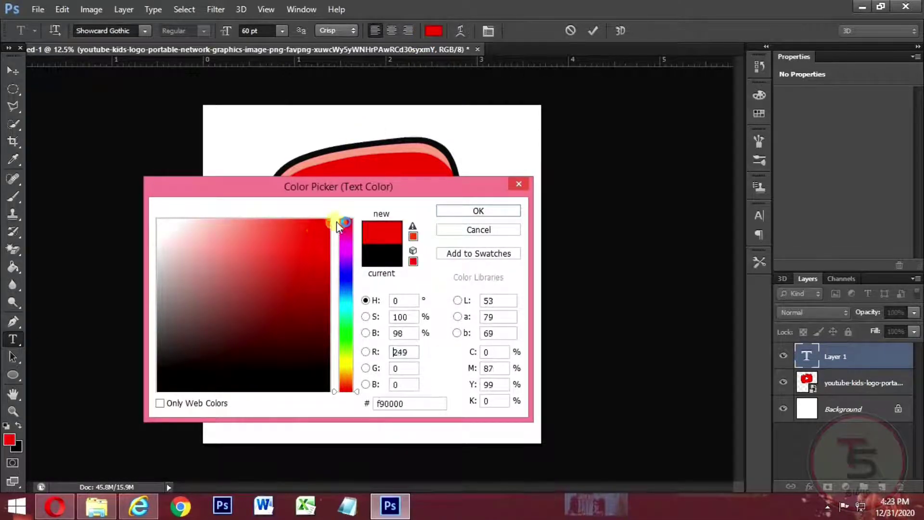
click(498, 212)
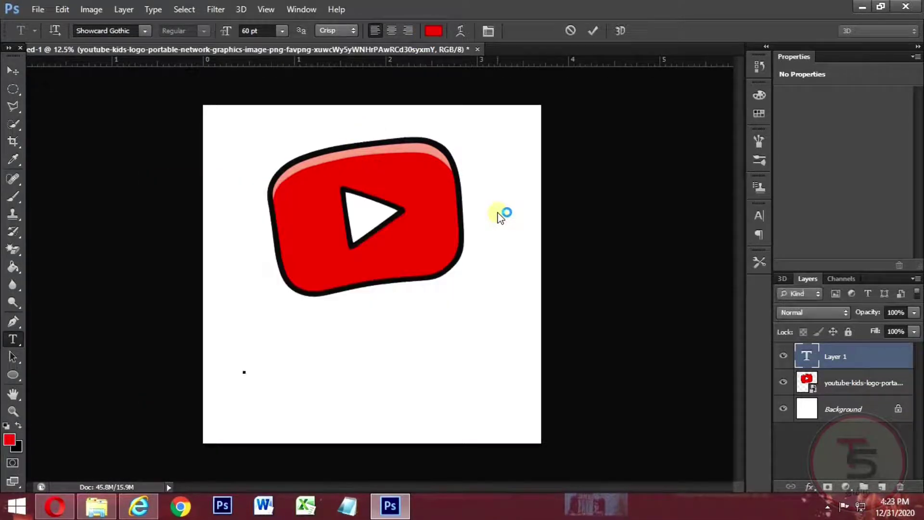
text(Y)
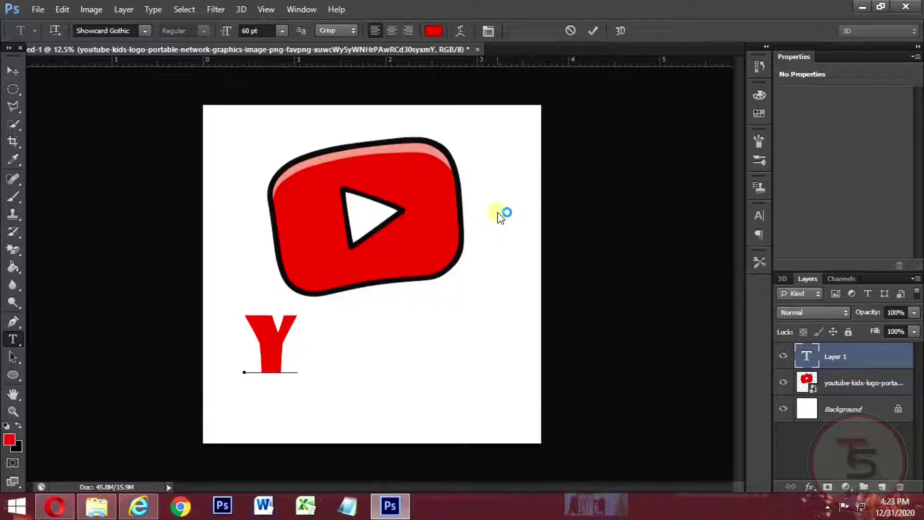
text(OUR)
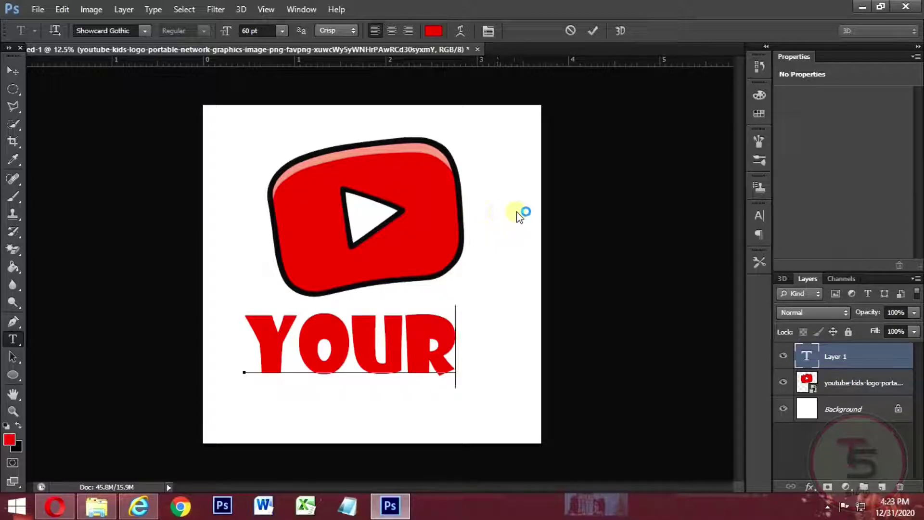
drag(409, 398, 381, 388)
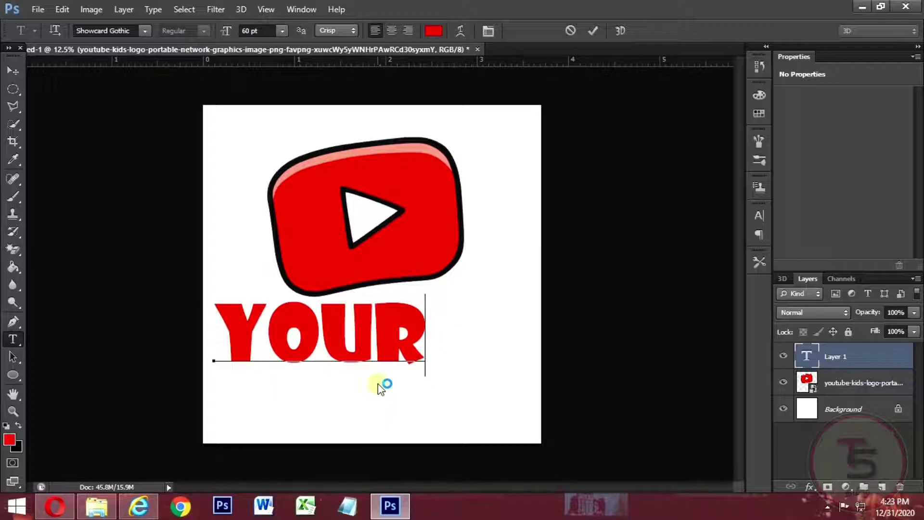
click(595, 30)
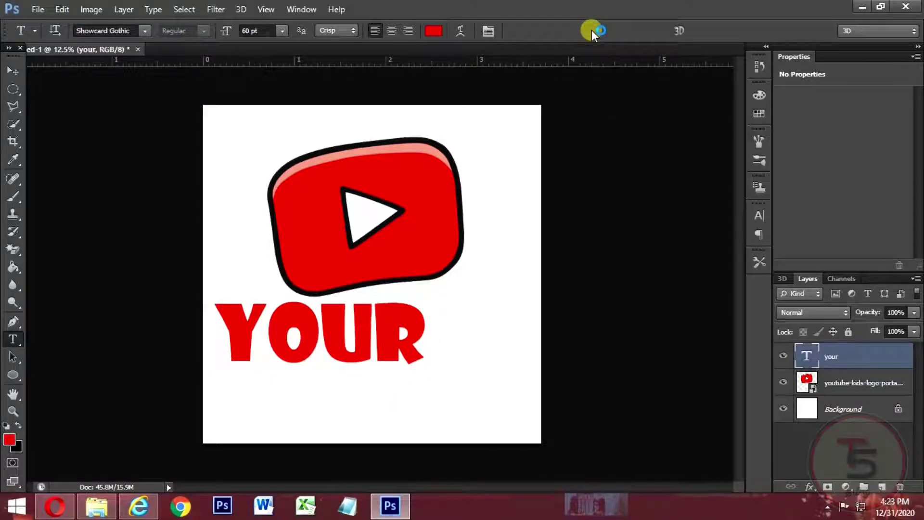
- Add black 'LOGO' text beneath 'YOUR' and commit it
click(341, 408)
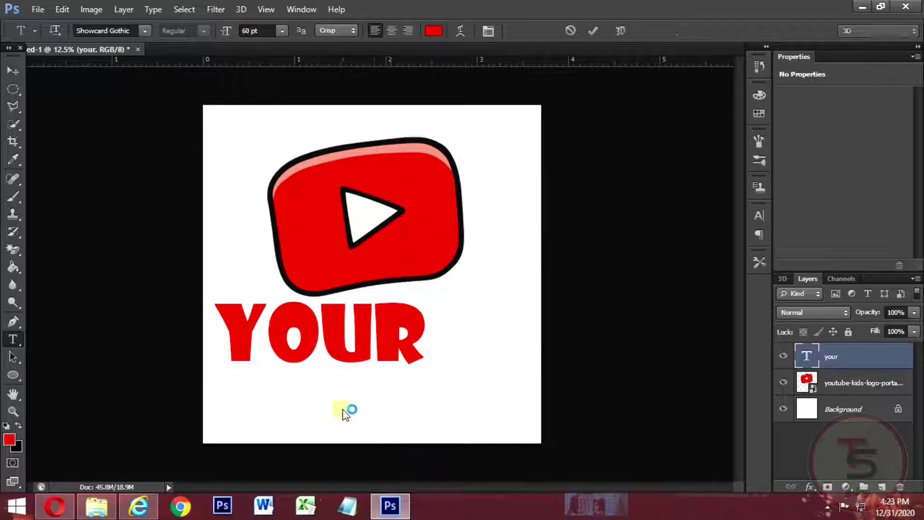
text(l)
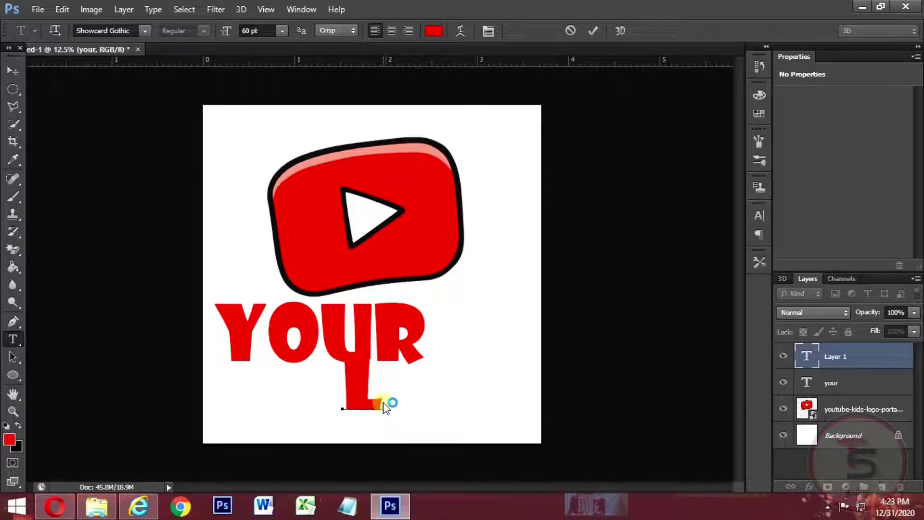
key(BackSpace)
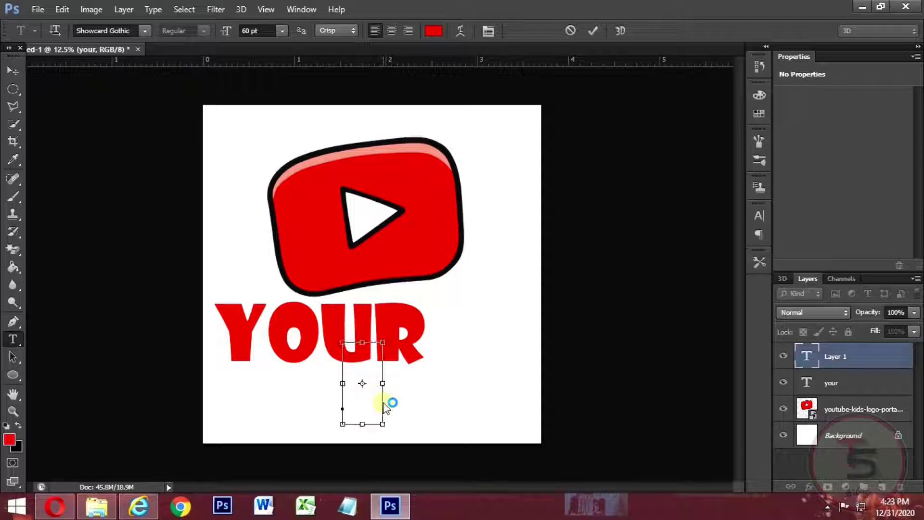
text(l)
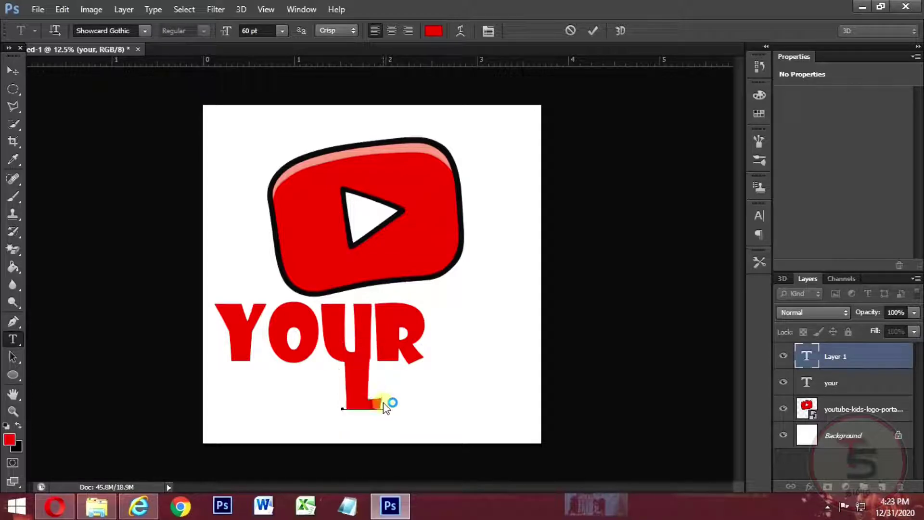
key(BackSpace)
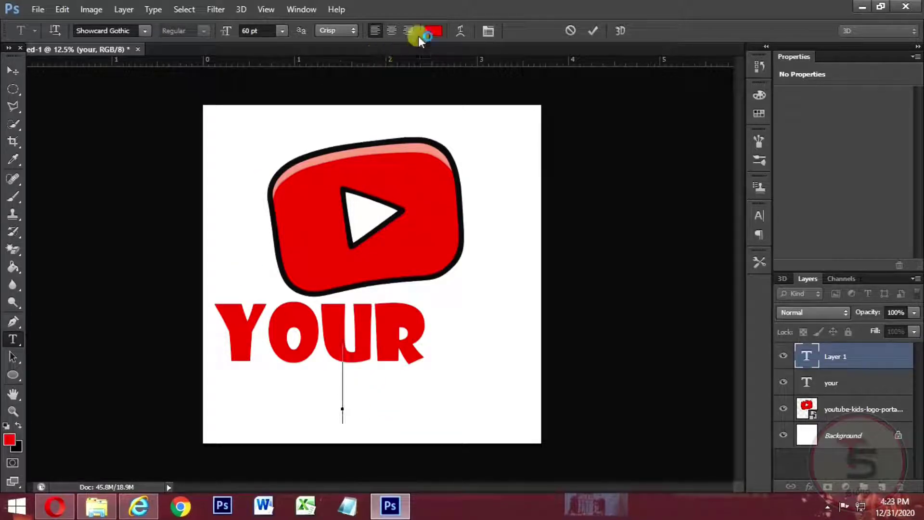
click(429, 32)
drag(274, 264, 159, 391)
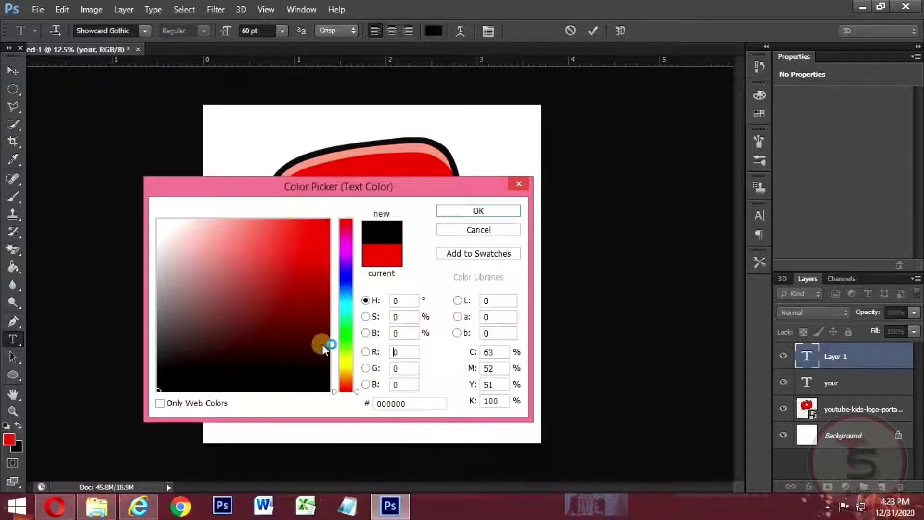
click(489, 212)
text(L)
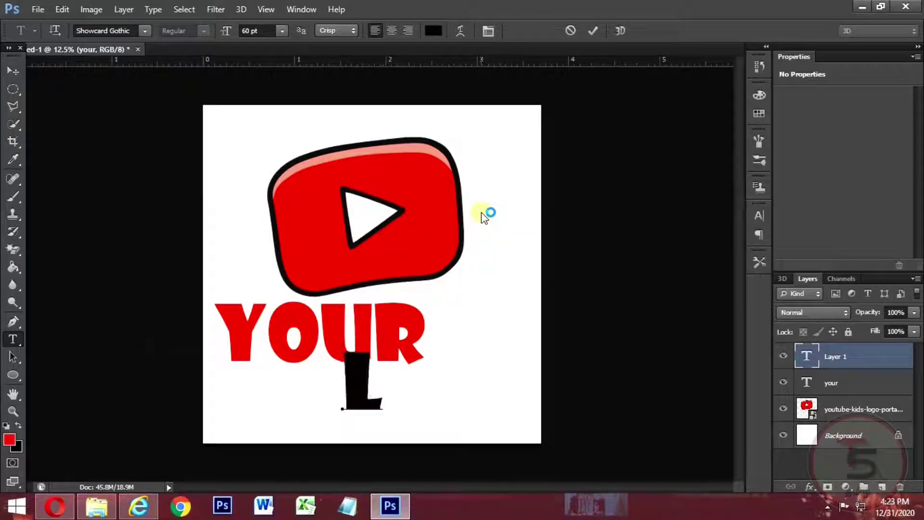
text(OGO)
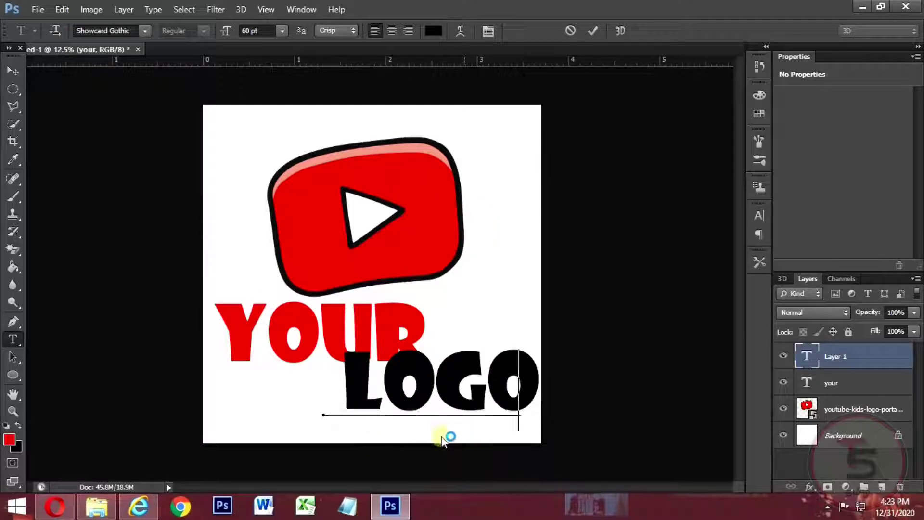
mouse_move(464, 428)
mouse_down()
mouse_move(429, 446)
mouse_move(458, 448)
mouse_up()
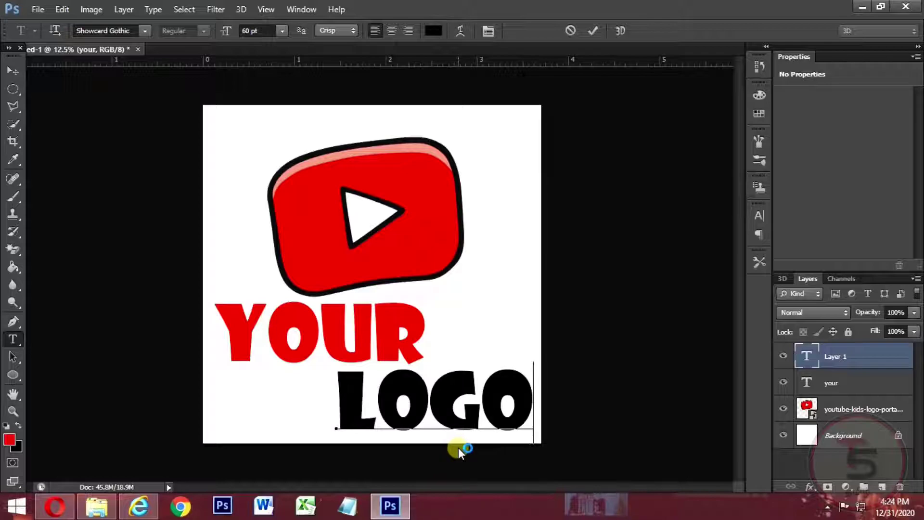
click(592, 31)
click(807, 408)
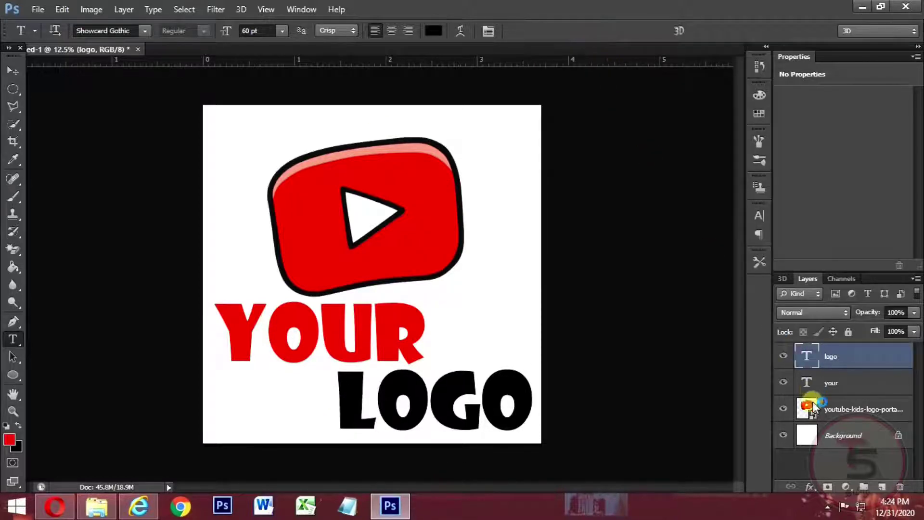
- Delete the stray empty text layer and move the play-button icon slightly higher
click(369, 205)
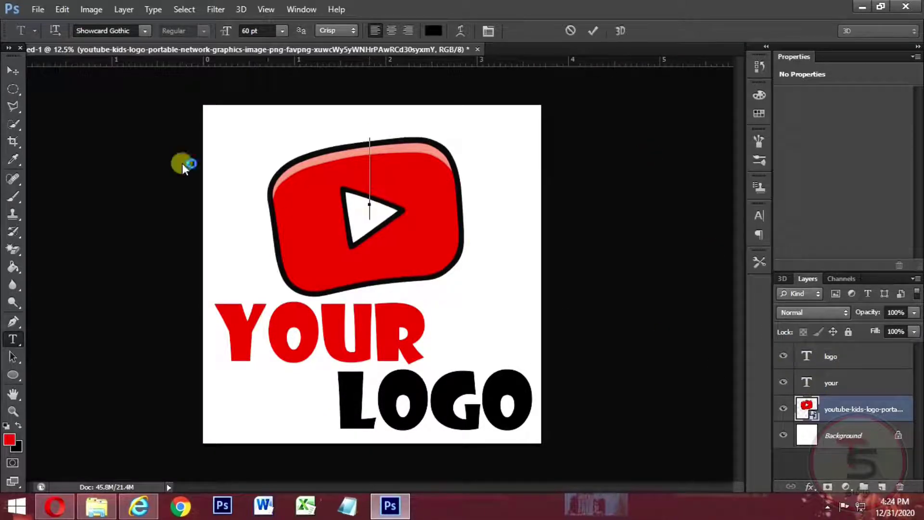
click(13, 71)
drag(400, 209, 414, 201)
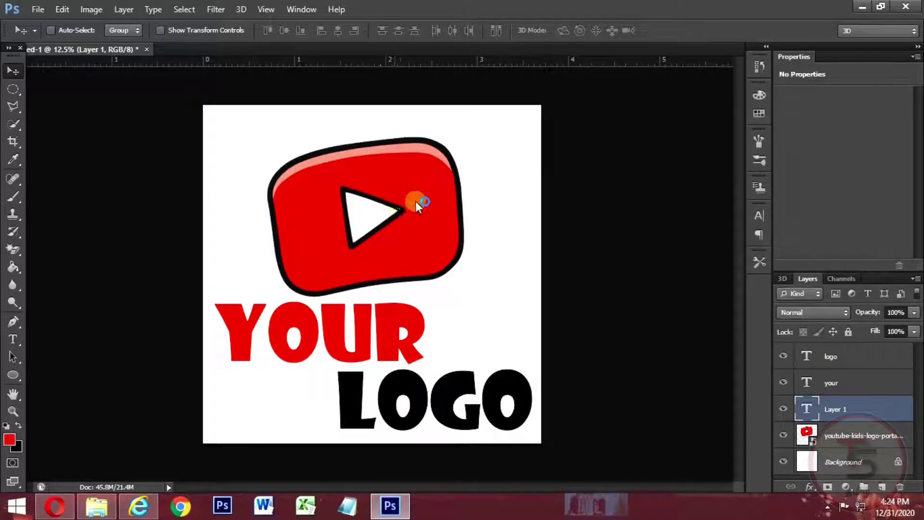
click(836, 440)
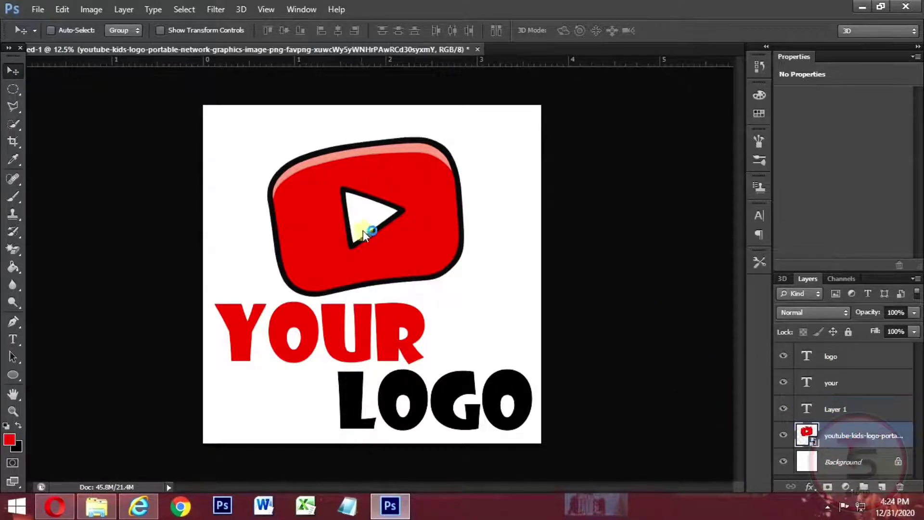
click(858, 354)
click(861, 390)
click(874, 412)
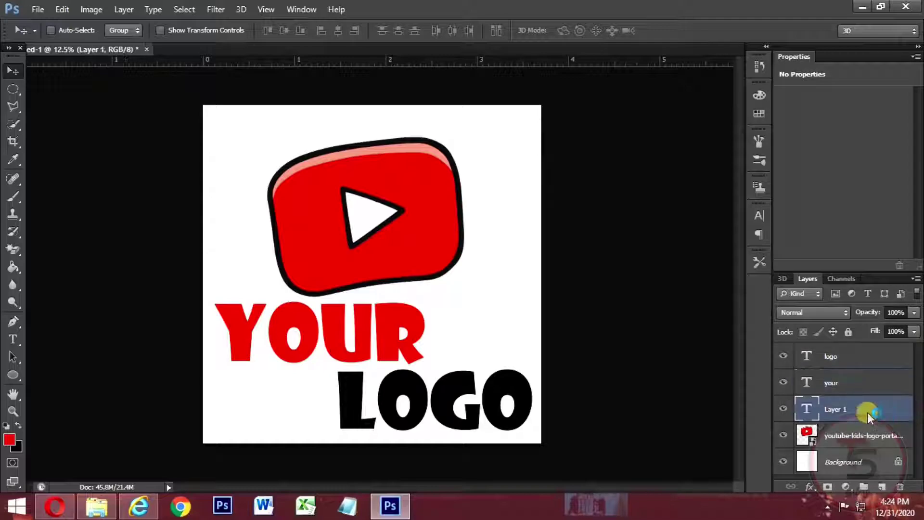
drag(867, 412, 900, 487)
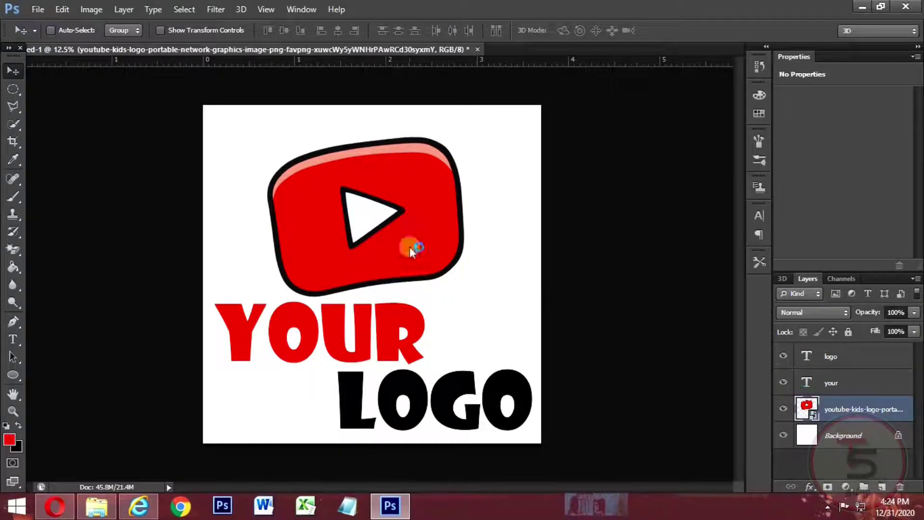
drag(409, 247, 406, 226)
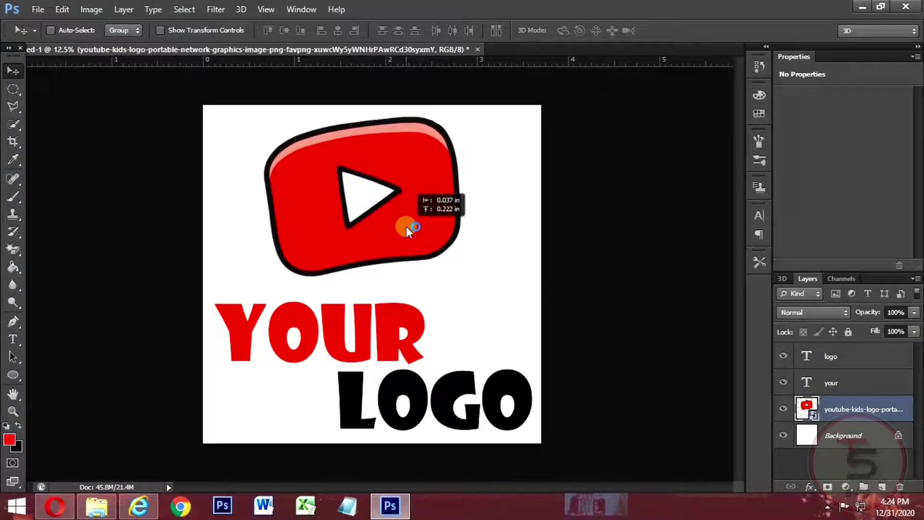
- Move the 'YOUR' and 'LOGO' text up closer to the icon
click(897, 386)
drag(356, 361, 358, 337)
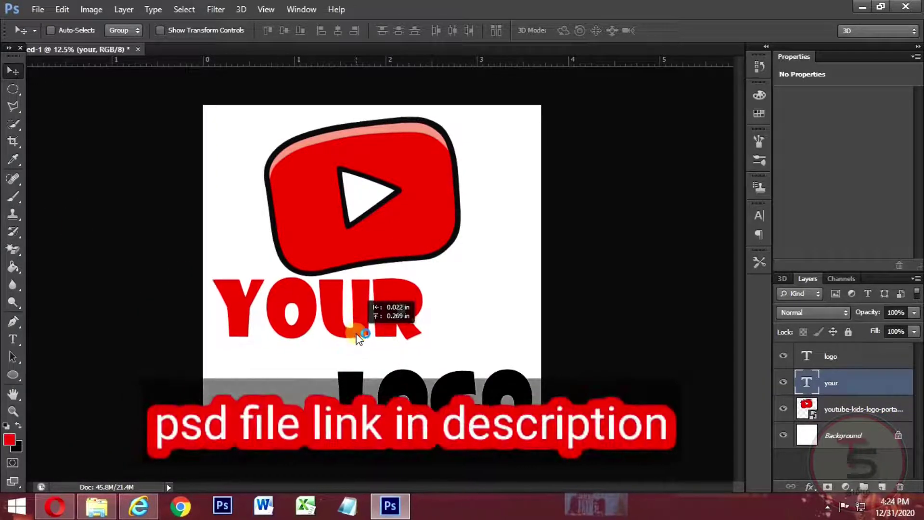
click(871, 363)
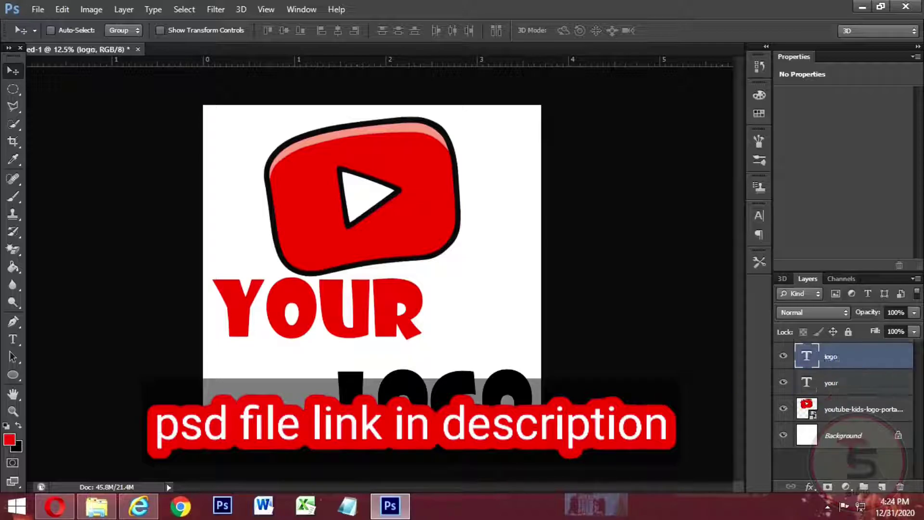
drag(451, 428, 460, 402)
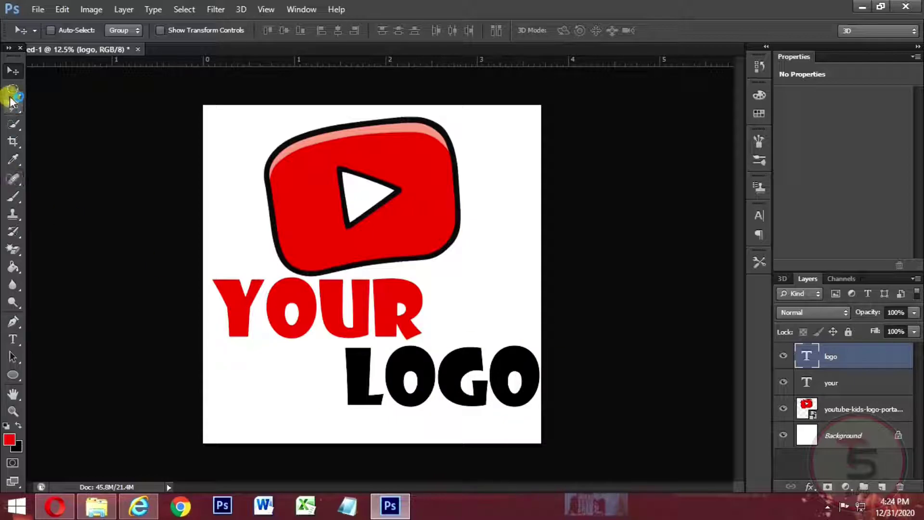
- Merge the icon and both text layers into one layer and hide the white Background
click(13, 73)
click(859, 367)
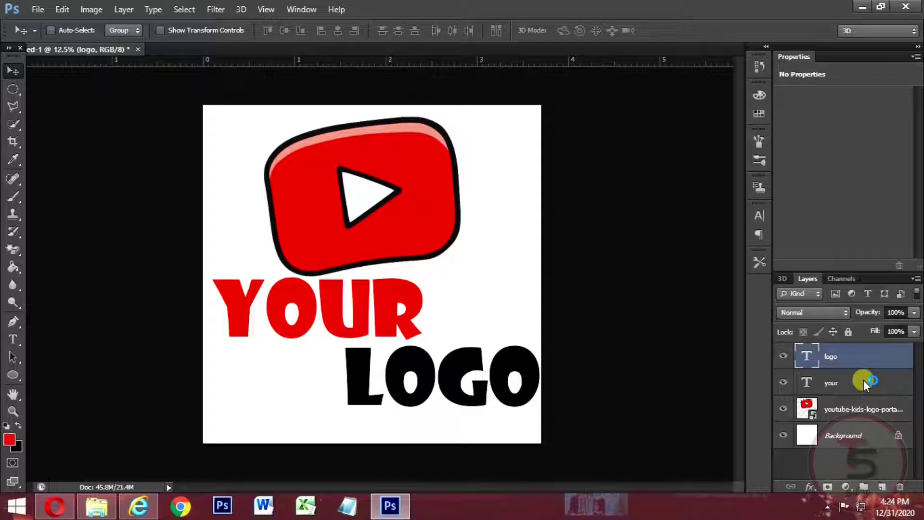
shift+click(863, 379)
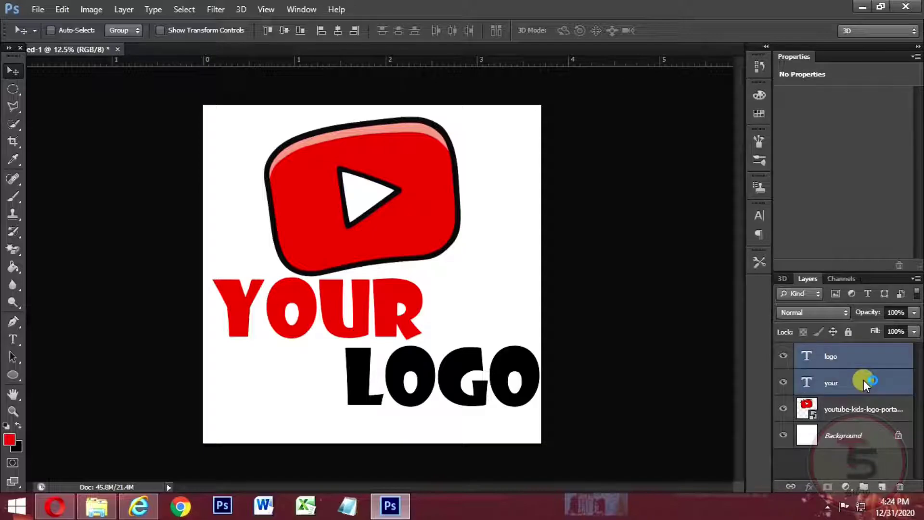
right_click(862, 410)
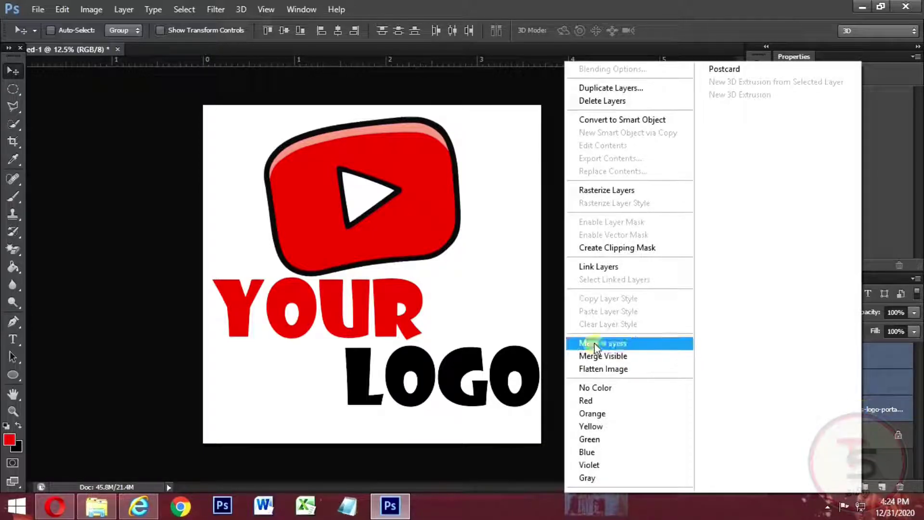
click(594, 343)
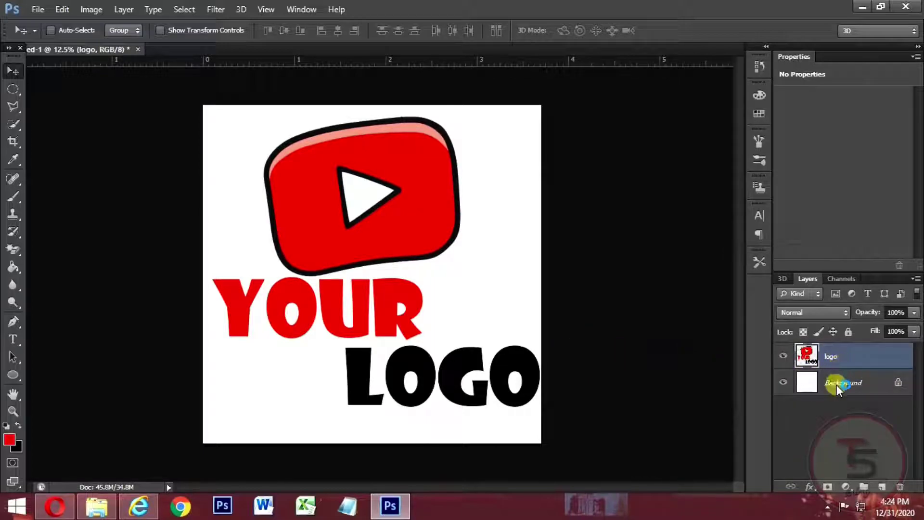
click(836, 385)
click(784, 383)
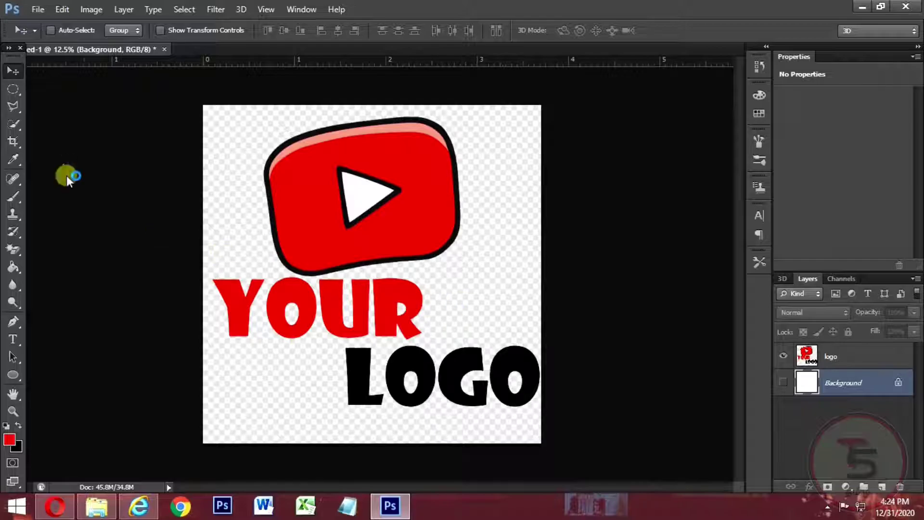
- Save the artwork as PNG 'your logo' with Smallest/Slow compression
click(36, 13)
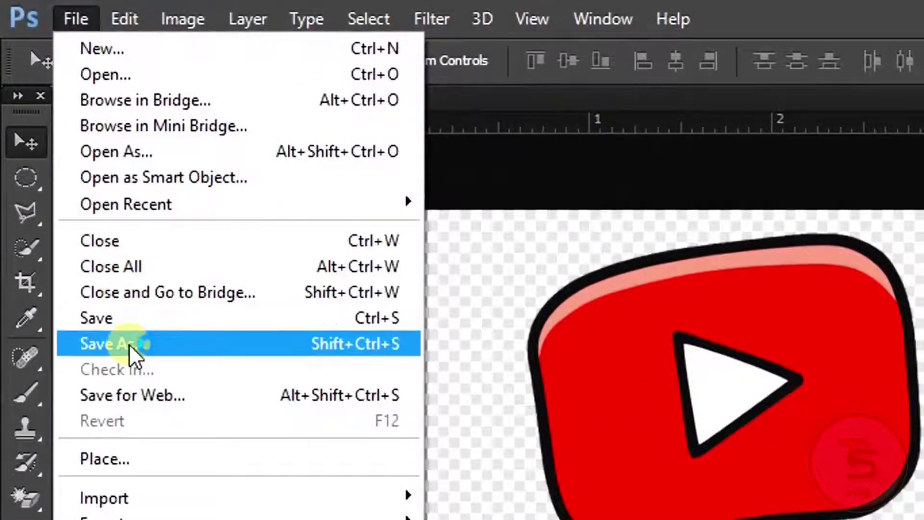
click(129, 343)
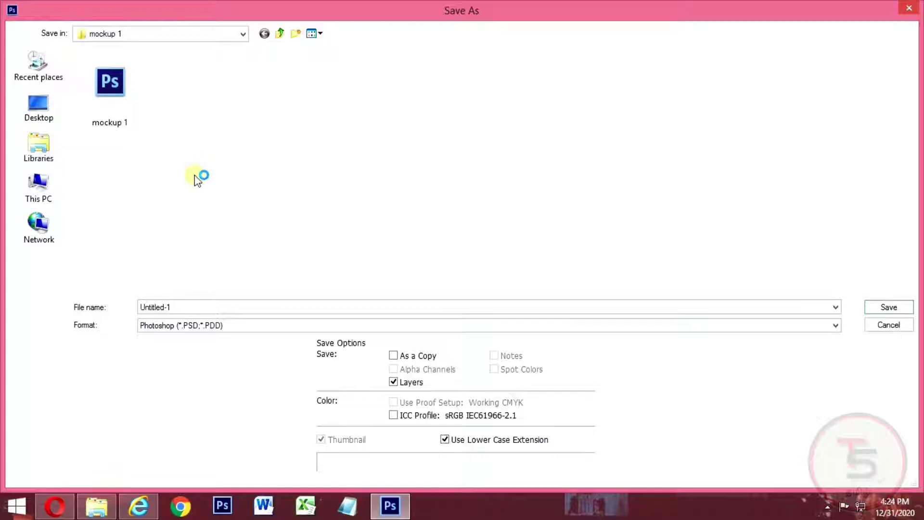
click(233, 325)
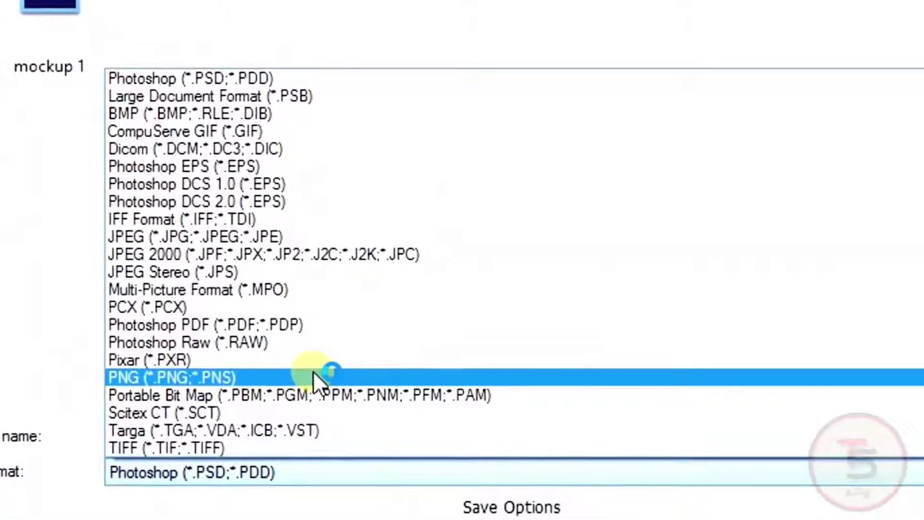
click(314, 378)
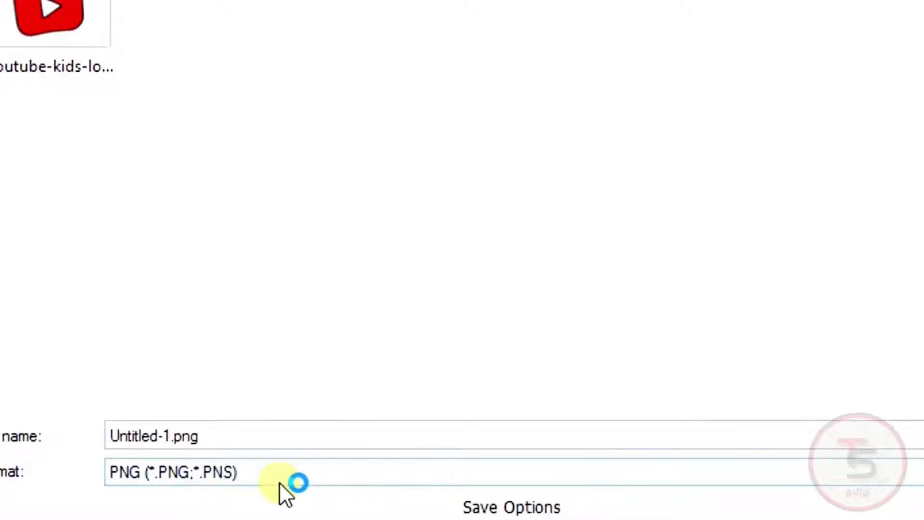
double_click(211, 311)
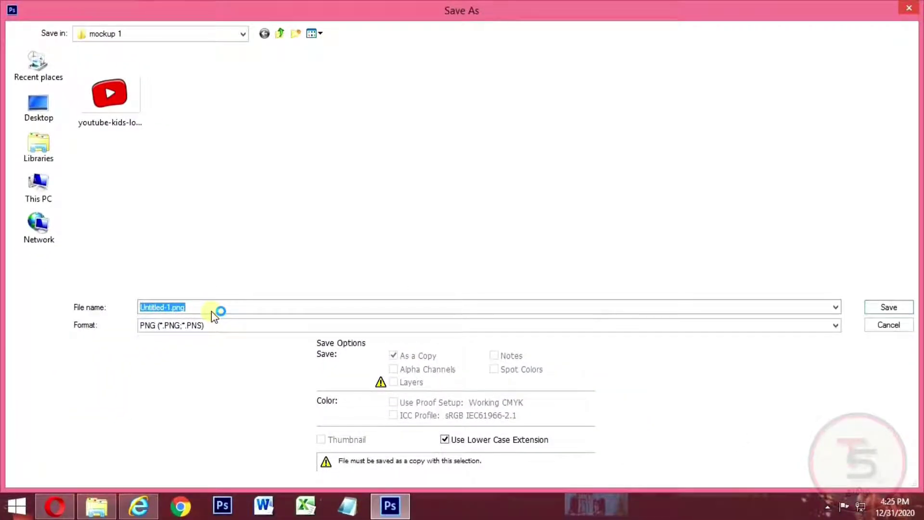
text(yo)
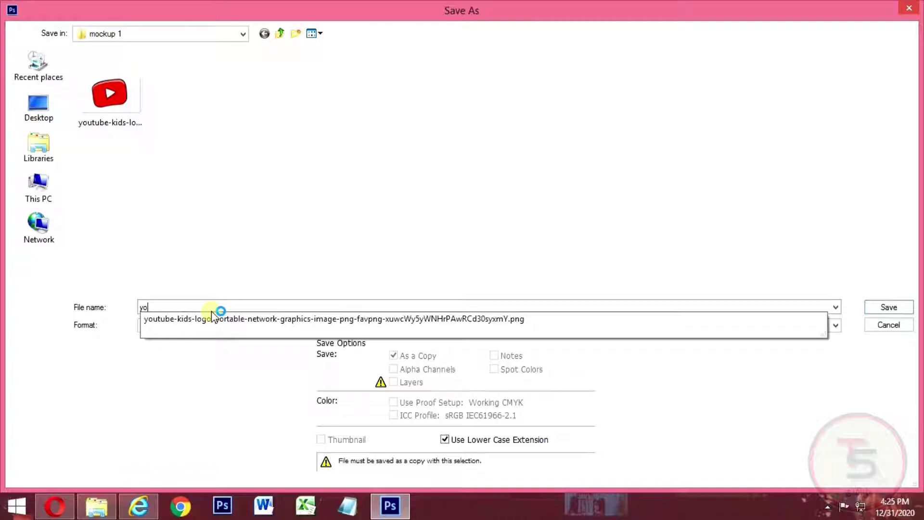
text(ur logo)
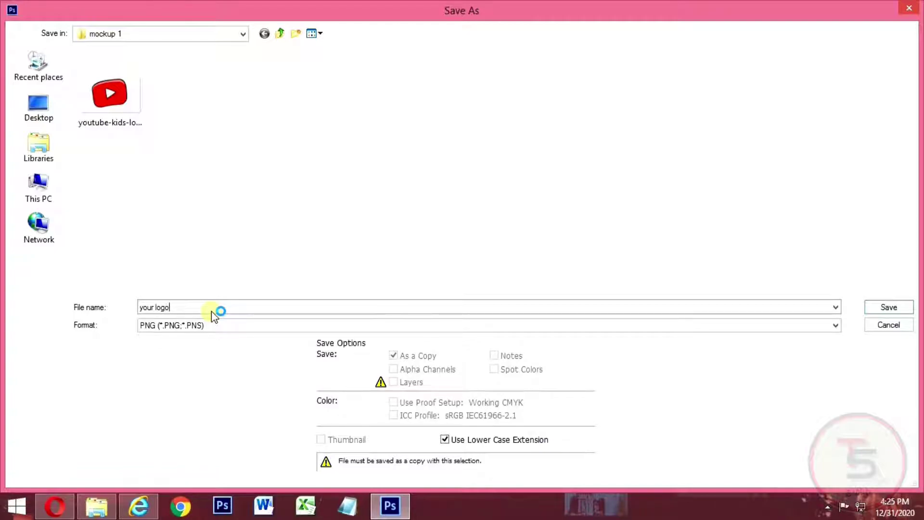
click(877, 308)
click(423, 185)
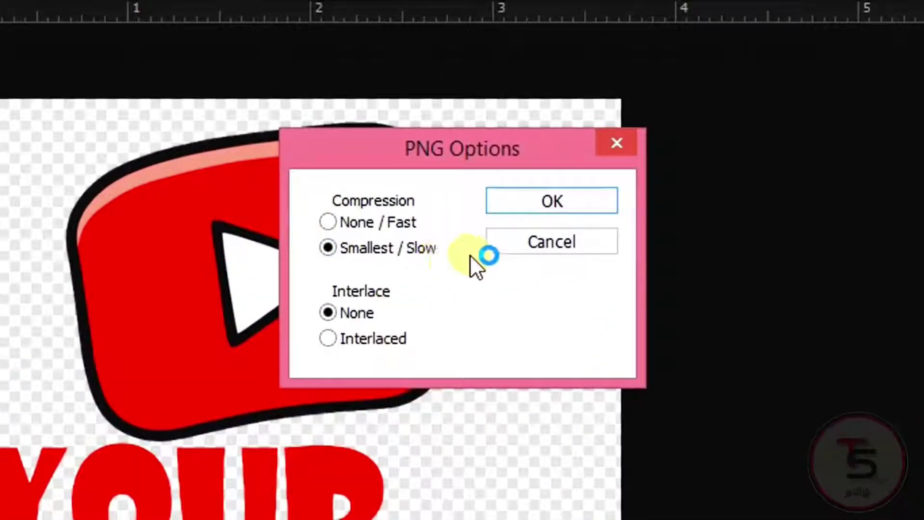
click(553, 205)
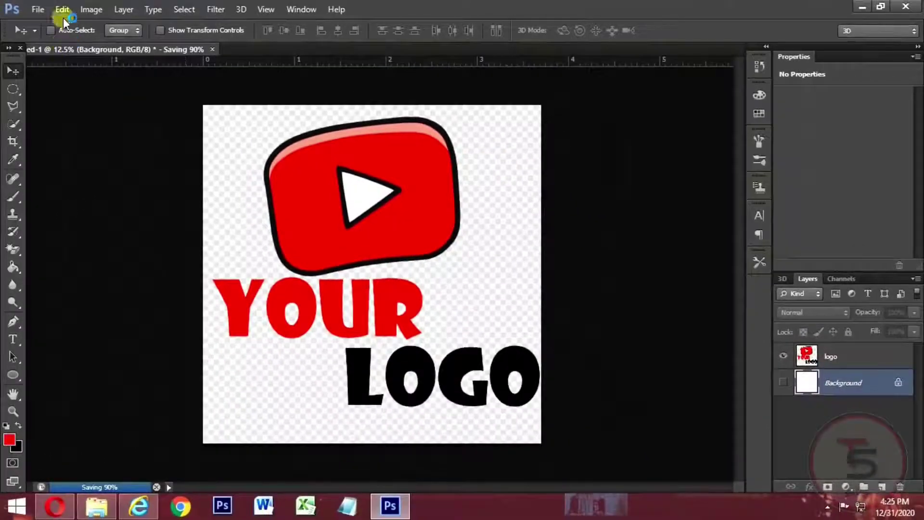
click(38, 9)
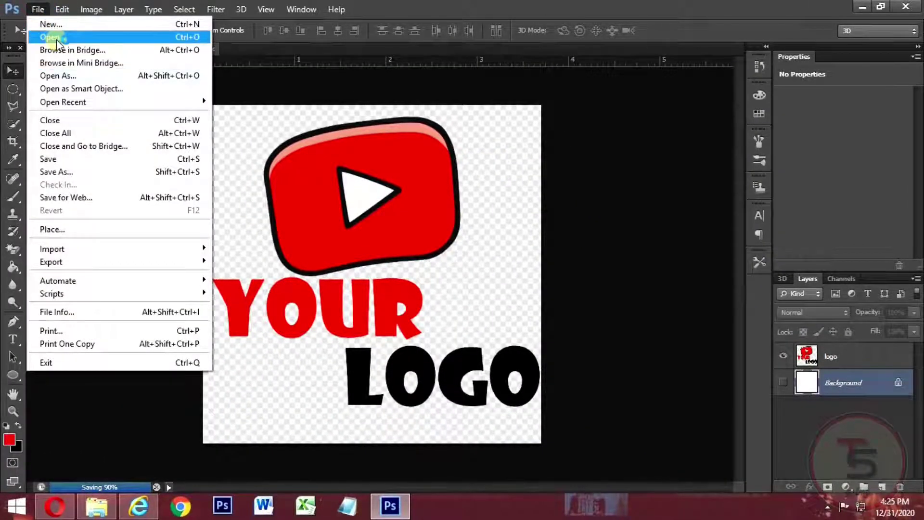
- Open 'mockup 1.psd' and open its Your Logo smart object for editing
click(57, 40)
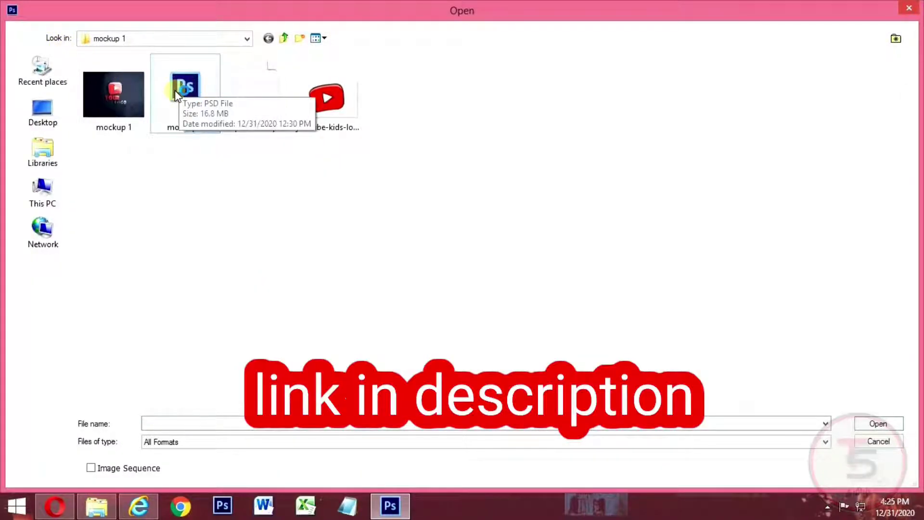
click(176, 96)
double_click(174, 92)
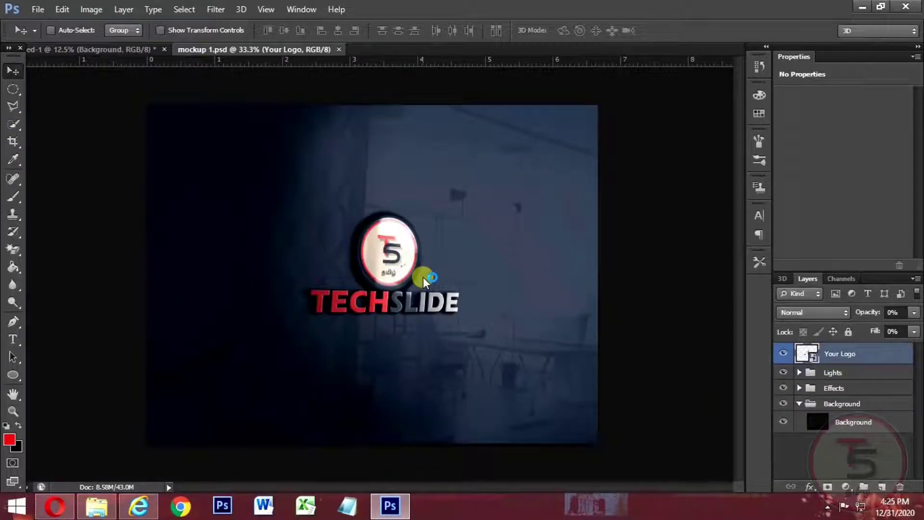
scroll(423, 277, up, 2)
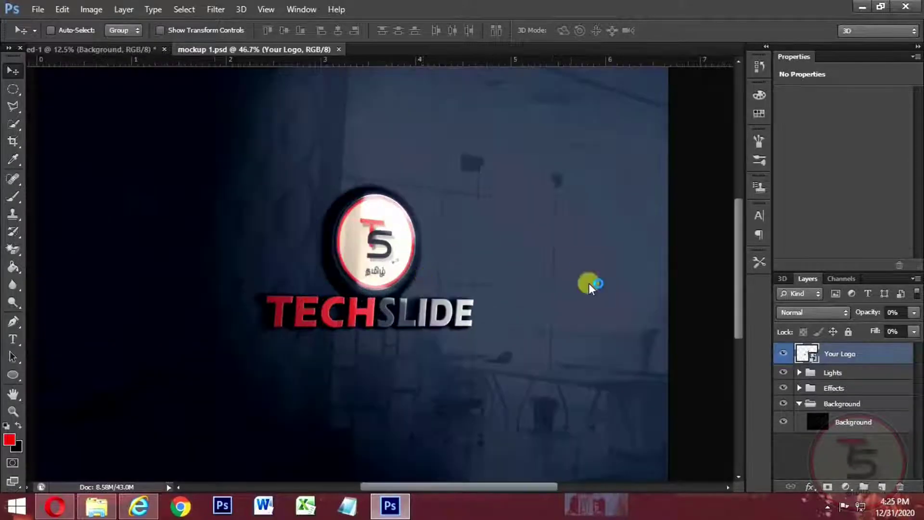
double_click(801, 351)
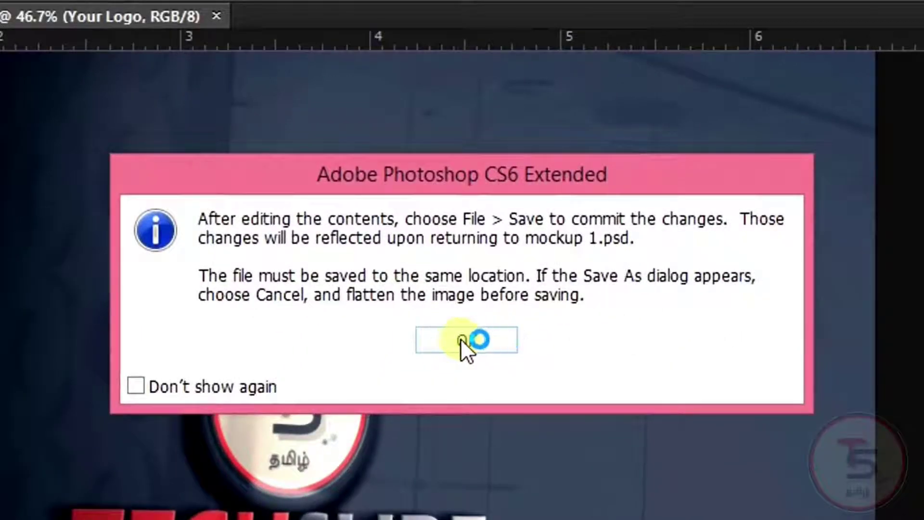
click(460, 339)
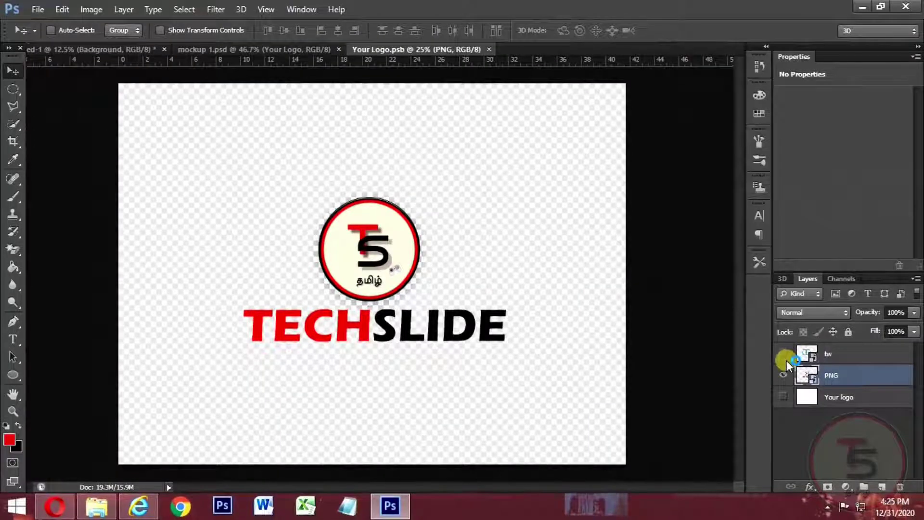
- Delete the sample PNG and tw layers from the smart object
click(783, 375)
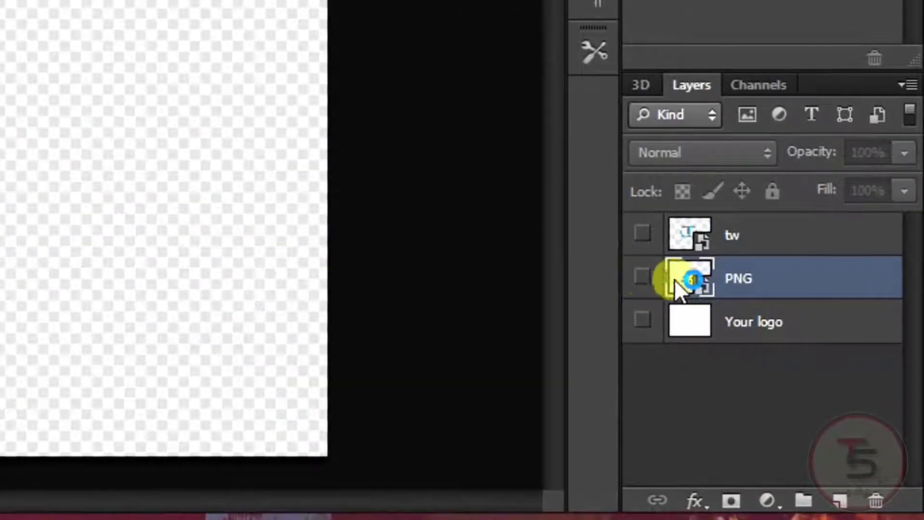
drag(722, 282, 874, 500)
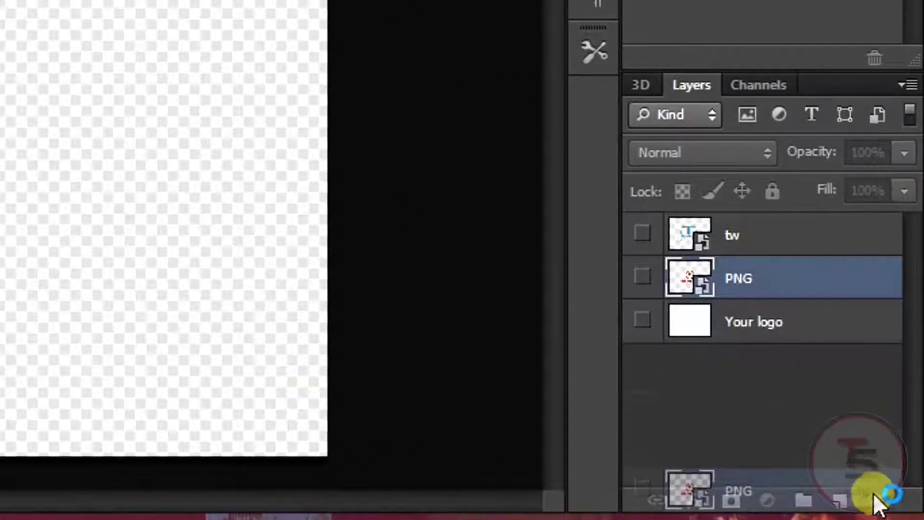
click(798, 235)
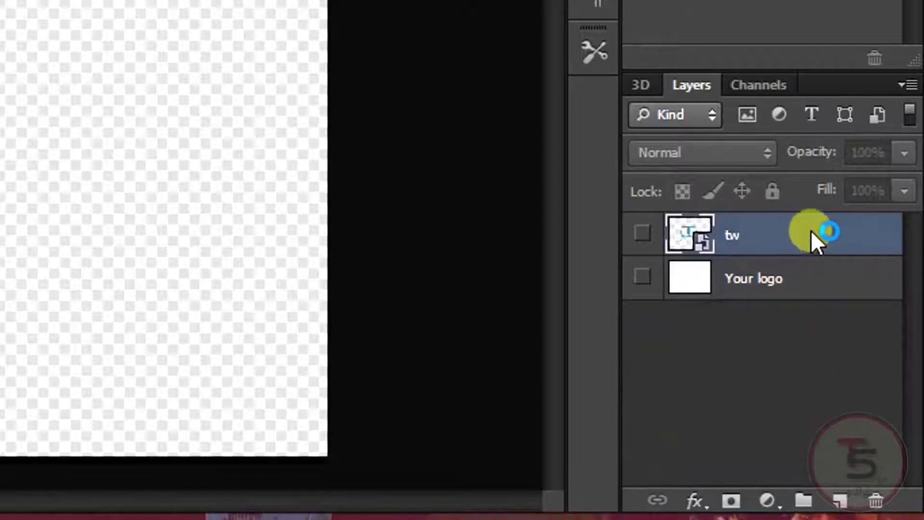
mouse_move(811, 230)
mouse_down()
mouse_move(862, 363)
mouse_move(876, 500)
mouse_up()
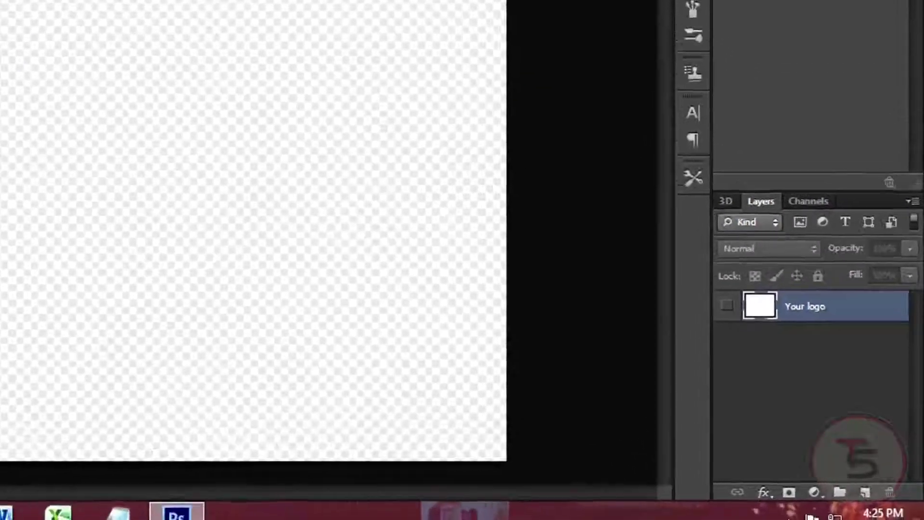
- Place the 'your logo' image into the smart object canvas
click(37, 9)
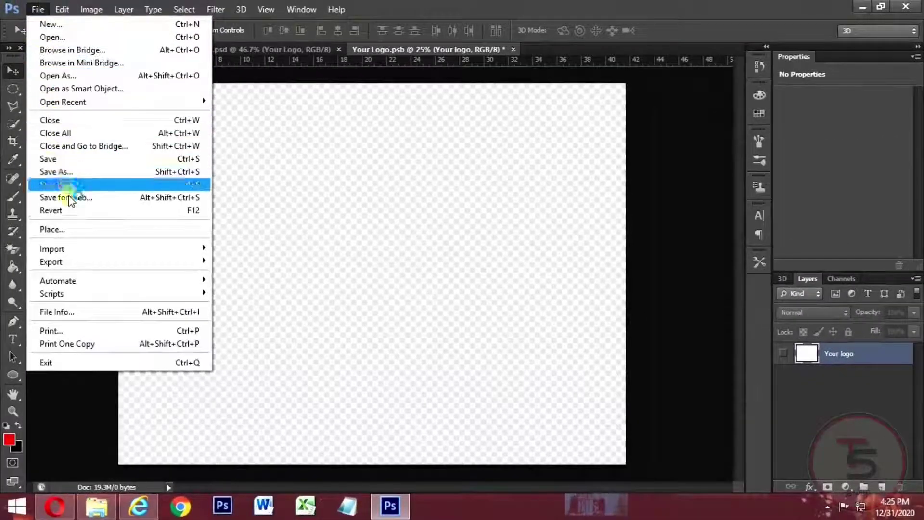
click(75, 229)
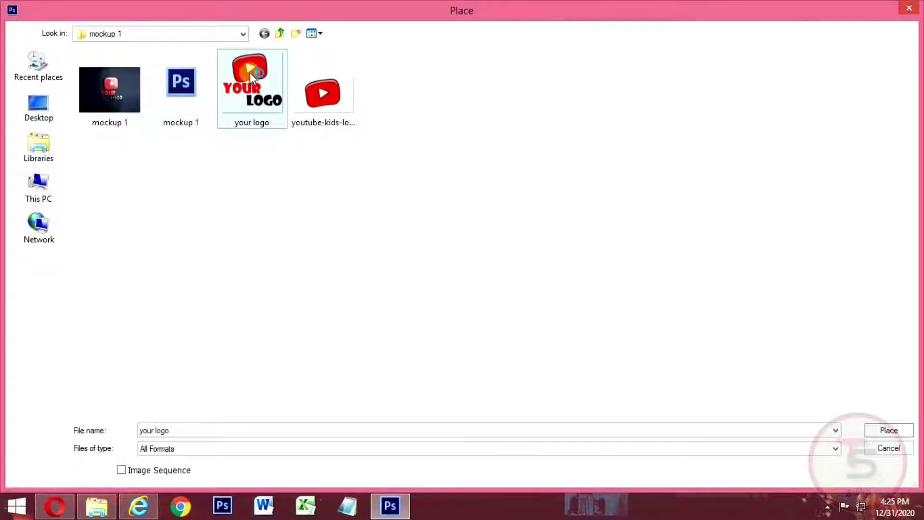
double_click(254, 94)
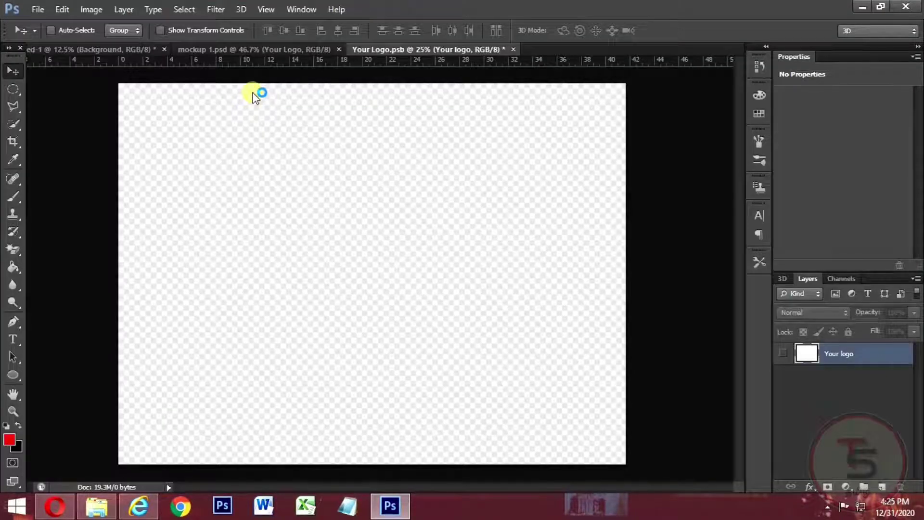
- Enlarge the placed YOUR LOGO artwork to fill most of the canvas
drag(350, 251, 196, 99)
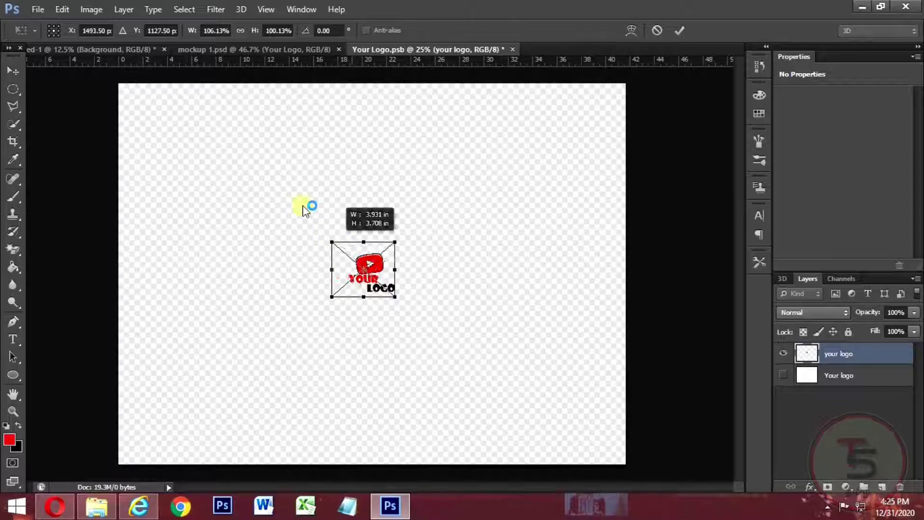
drag(394, 297, 582, 449)
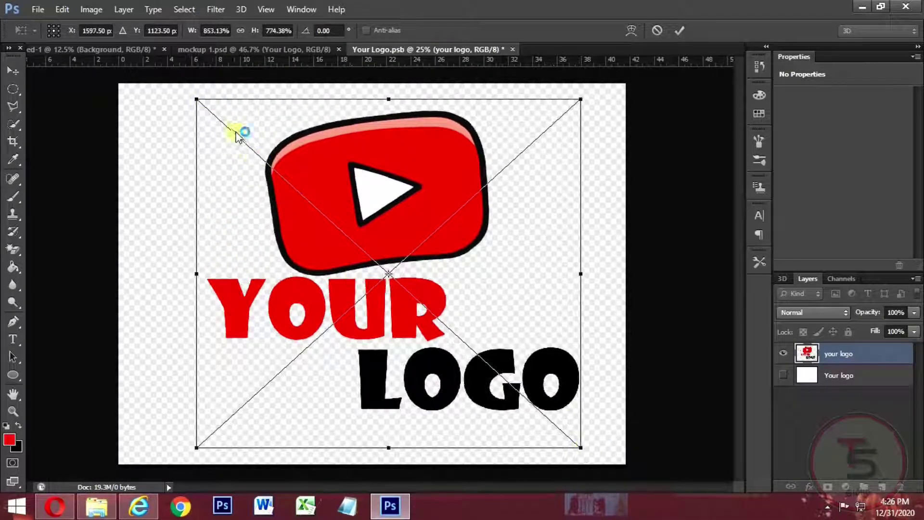
drag(197, 99, 172, 94)
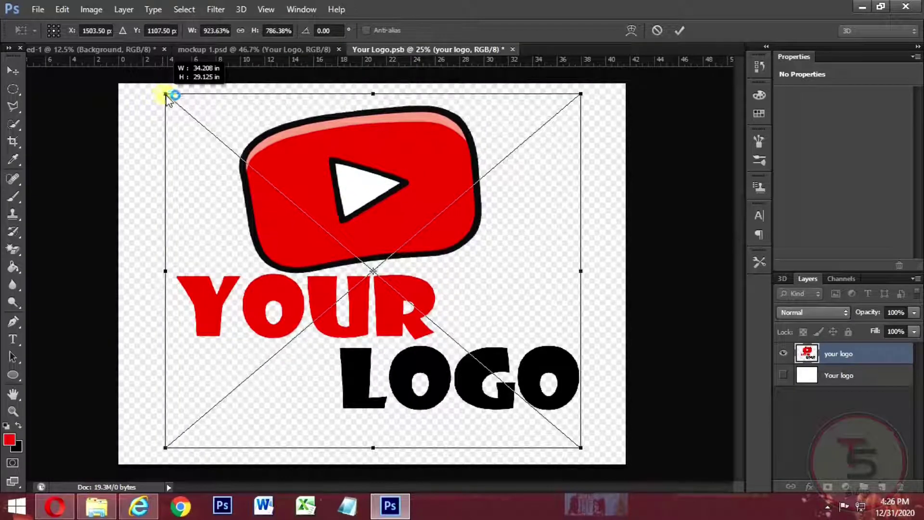
click(686, 31)
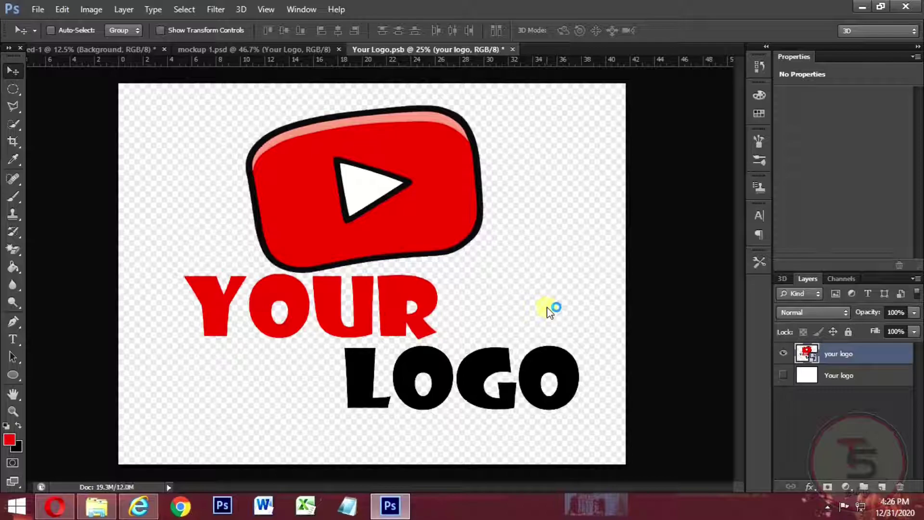
- Refine the logo's size with Free Transform, then close the smart object document
key(ctrl+t)
drag(581, 270, 550, 271)
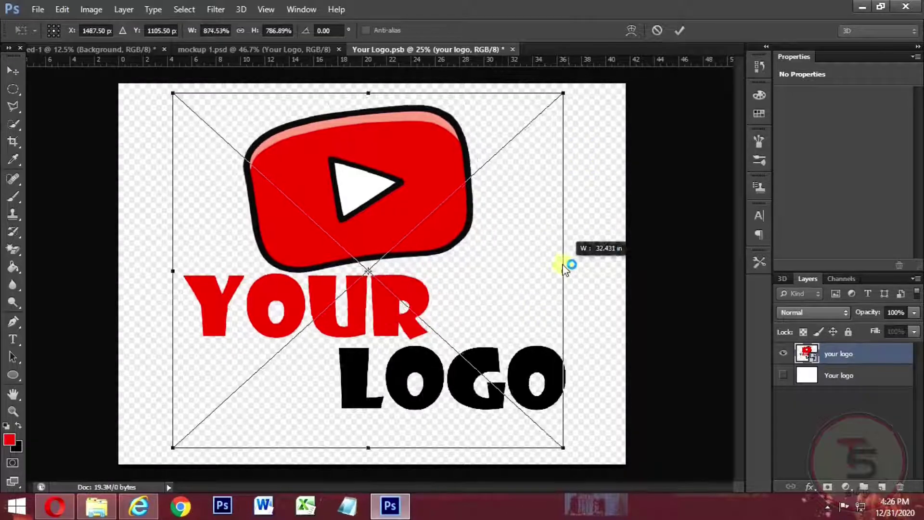
drag(551, 99, 572, 88)
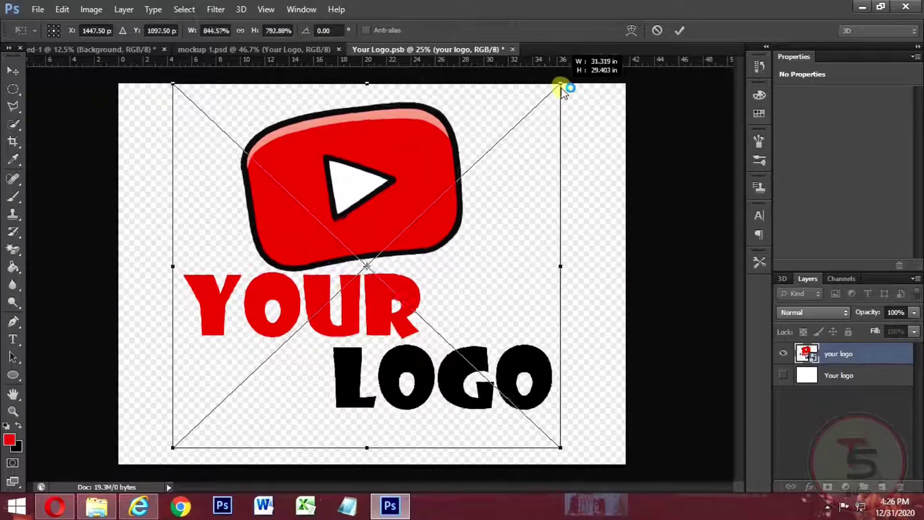
click(674, 30)
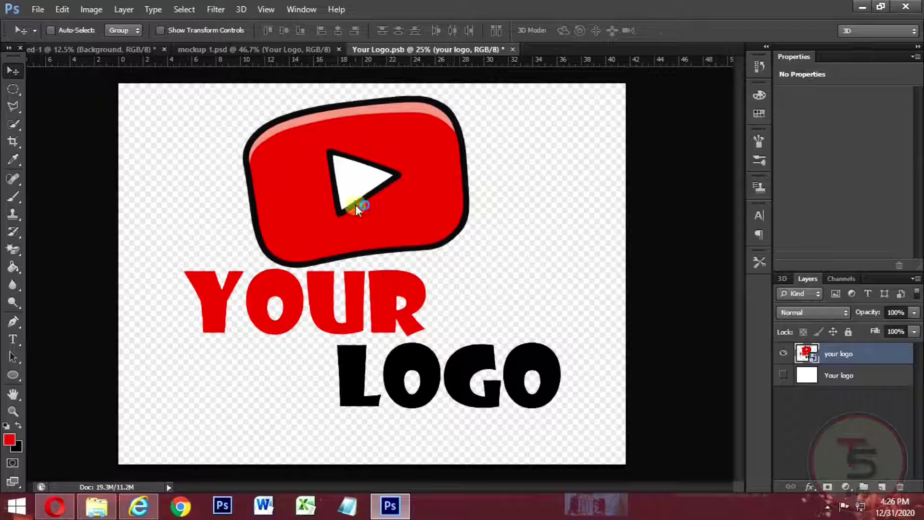
click(513, 49)
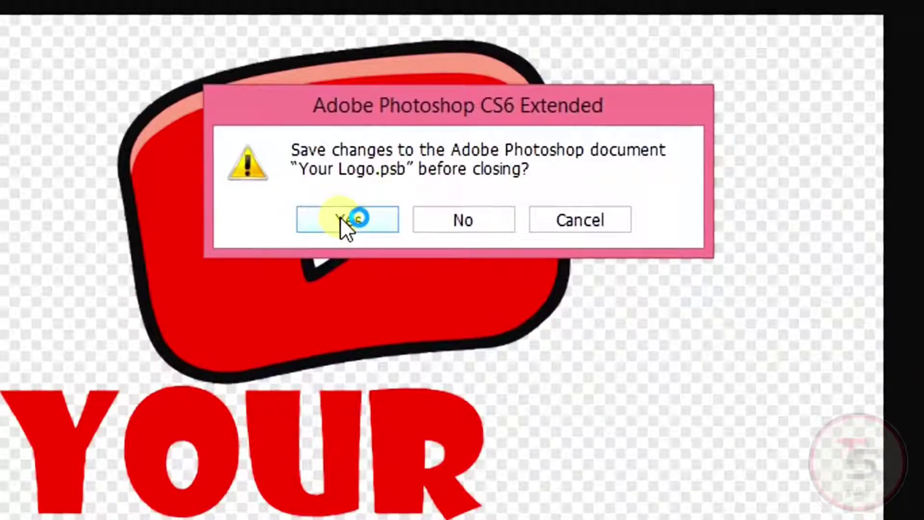
- Save the new red logo into the smart object and zoom in to inspect the glossy 3D sign
click(340, 217)
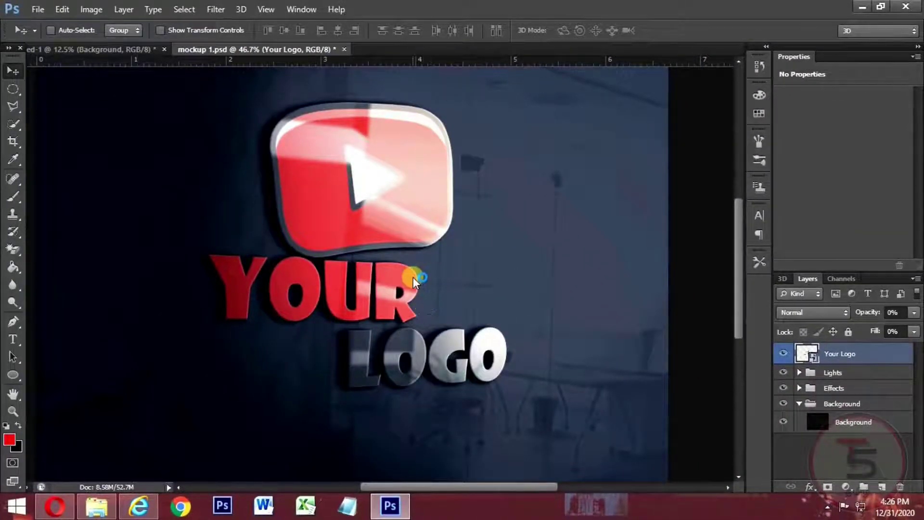
scroll(413, 276, up, 1)
scroll(372, 264, left, 1)
scroll(372, 263, left, 1)
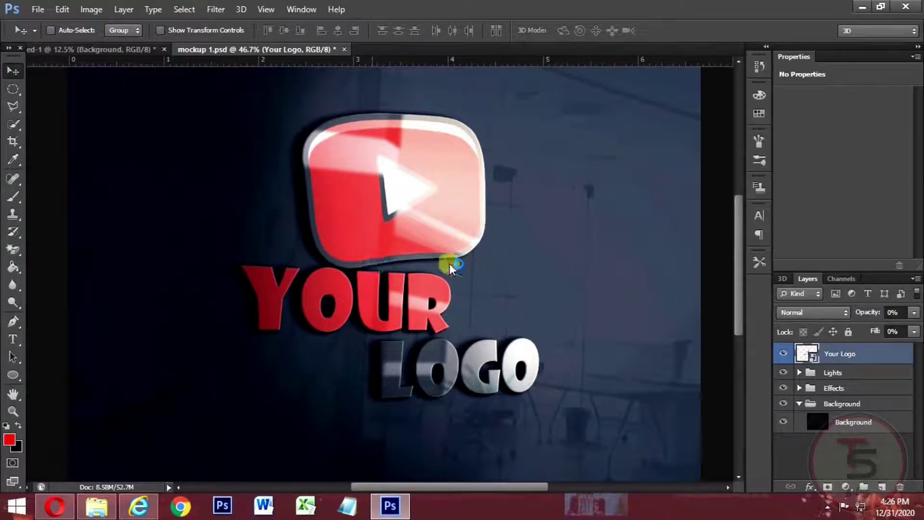
scroll(454, 261, up, 3)
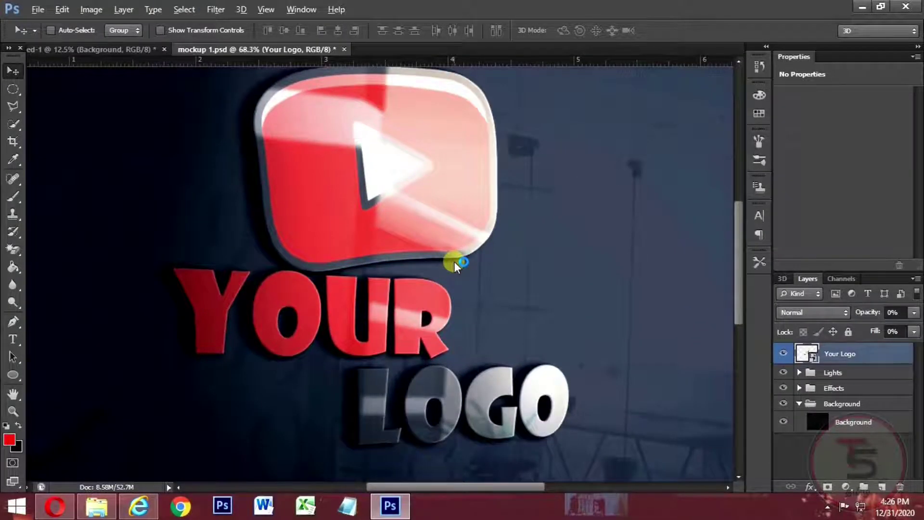
scroll(365, 312, up, 1)
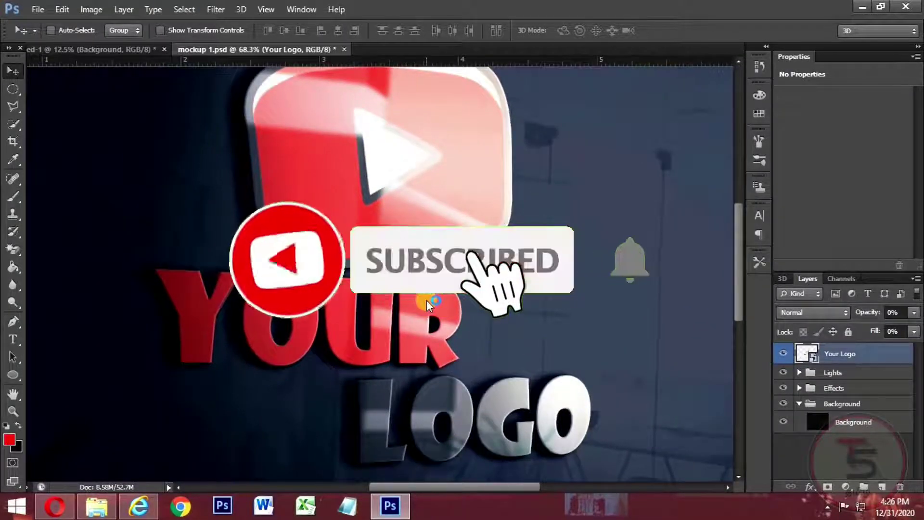